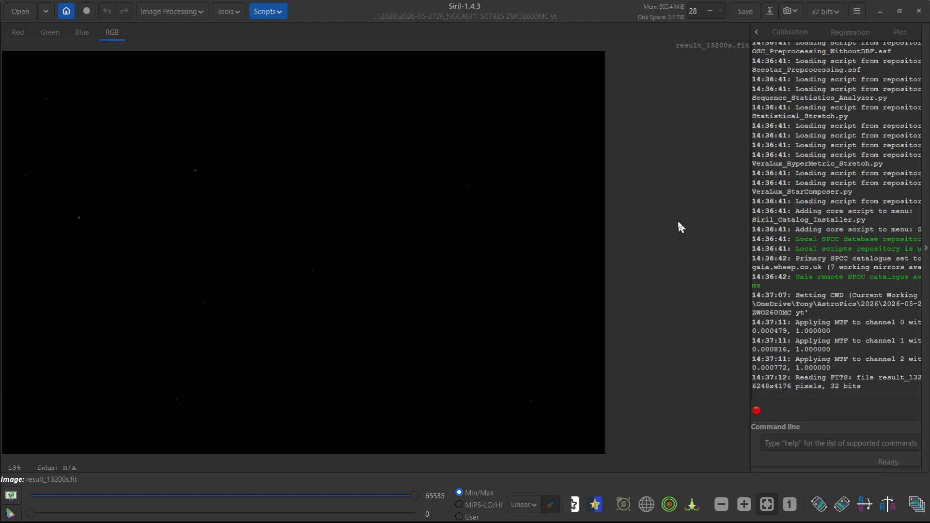
- Switch the image display mode from Linear to AutoStretch
{"action": "left_click", "coordinate": [524, 505]}
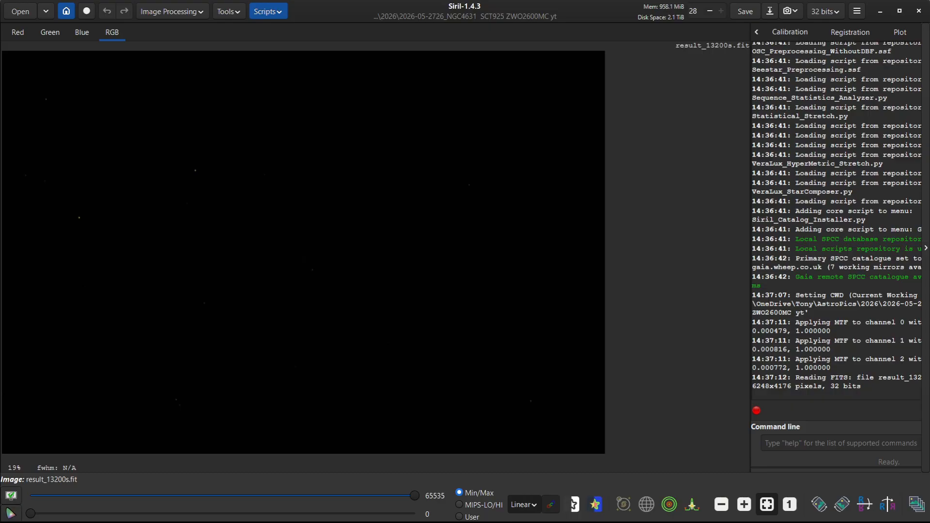
{"action": "left_click", "coordinate": [550, 518]}
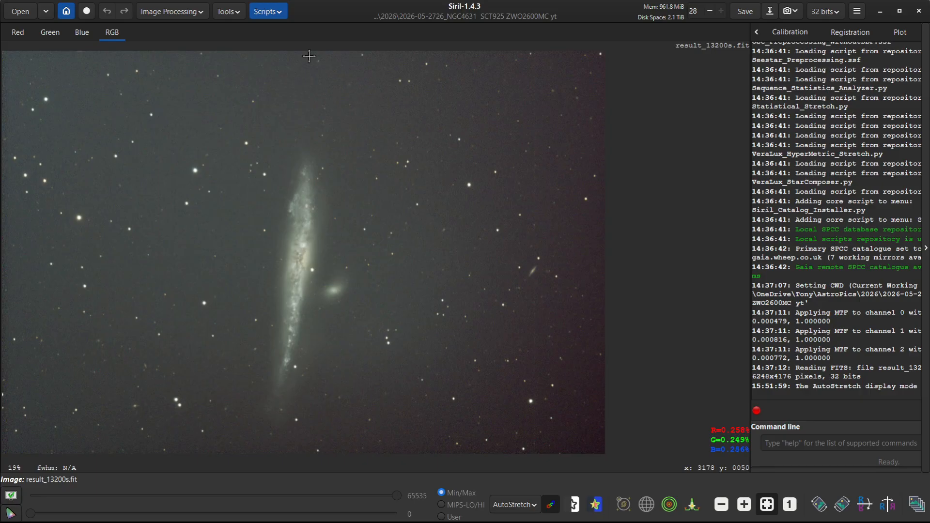
- Crop the image to an area of about 2597 × 3940 px centred on the galaxy and rotate it 90 degrees counterclockwise
{"action": "left_click_drag", "start_coordinate": [309, 56], "coordinate": [560, 437]}
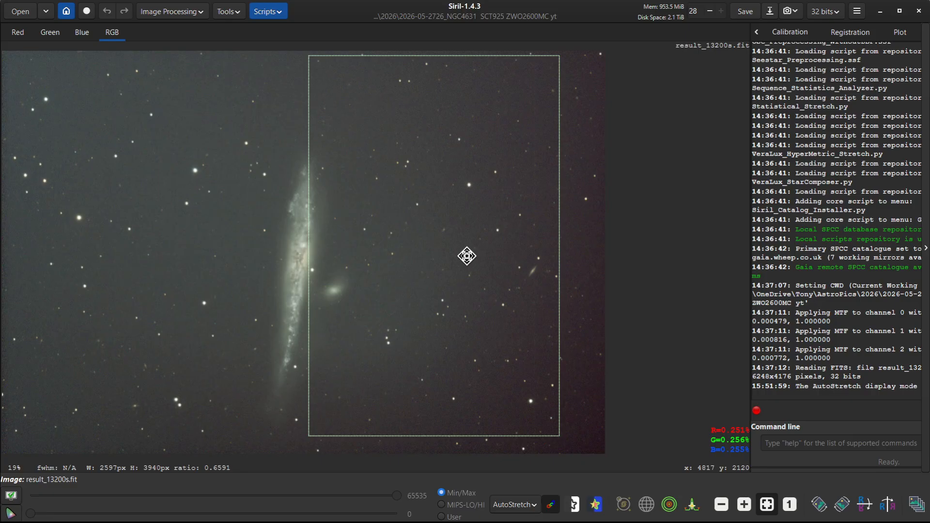
{"action": "left_click_drag", "start_coordinate": [467, 255], "coordinate": [325, 266]}
{"action": "right_click", "coordinate": [249, 207]}
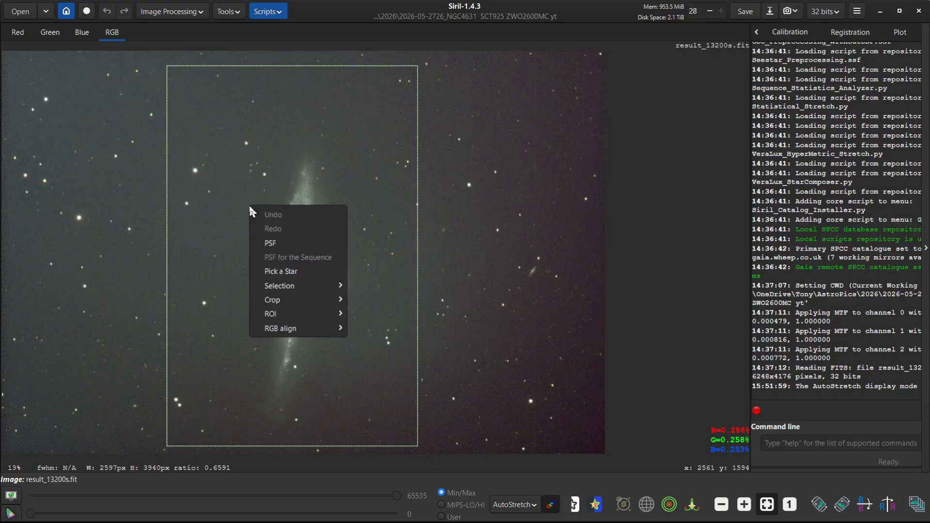
{"action": "mouse_move", "coordinate": [277, 302]}
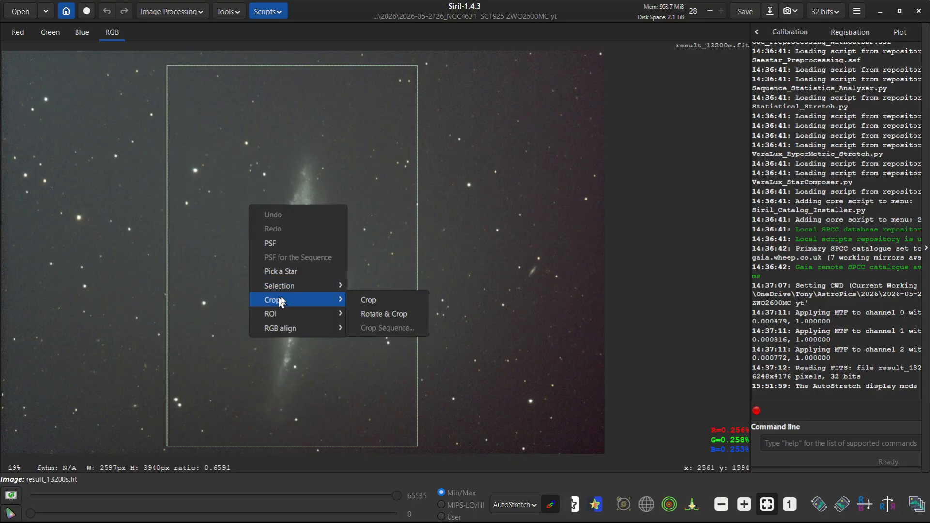
{"action": "left_click", "coordinate": [371, 300]}
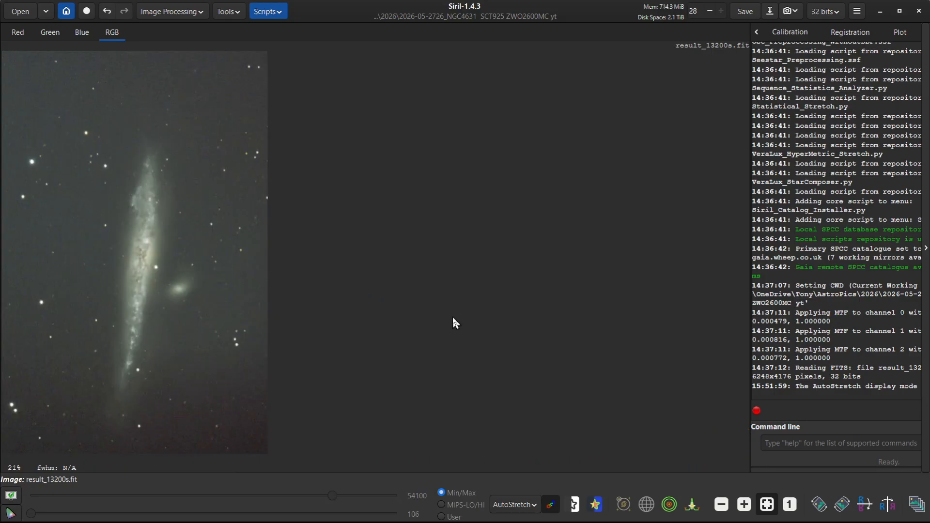
{"action": "left_click", "coordinate": [819, 505]}
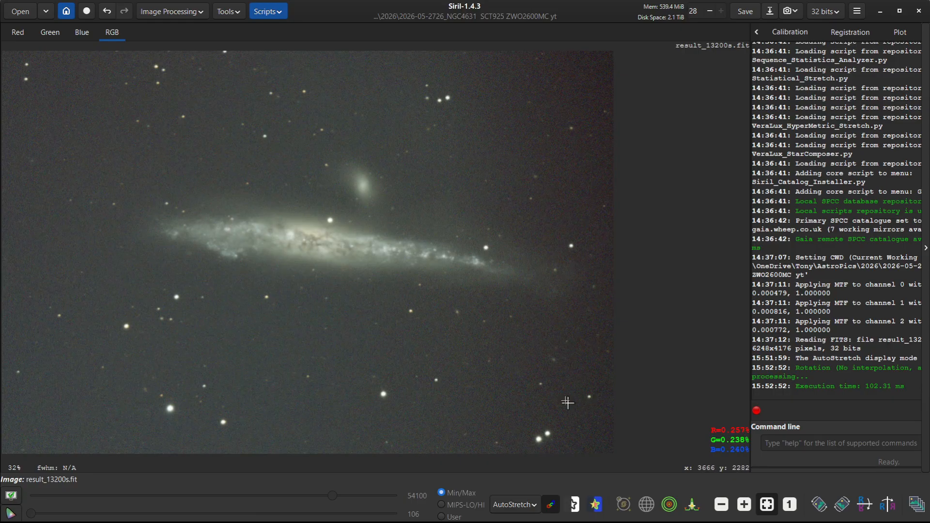
- Remove the background gradient with the GraXpert-AI script, using Background Extraction, model 1.0.1, smoothing 0.50 and subtraction correction
{"action": "left_click", "coordinate": [263, 11]}
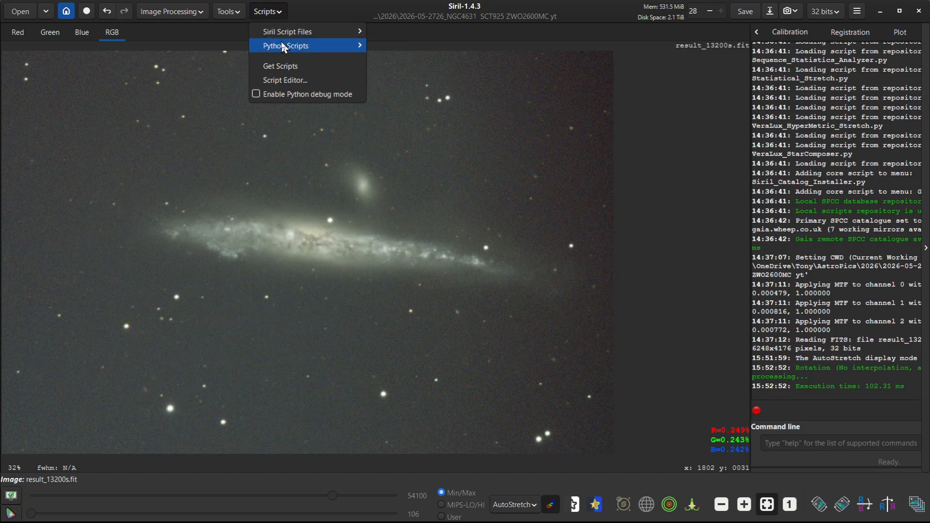
{"action": "mouse_move", "coordinate": [286, 47]}
{"action": "mouse_move", "coordinate": [383, 47]}
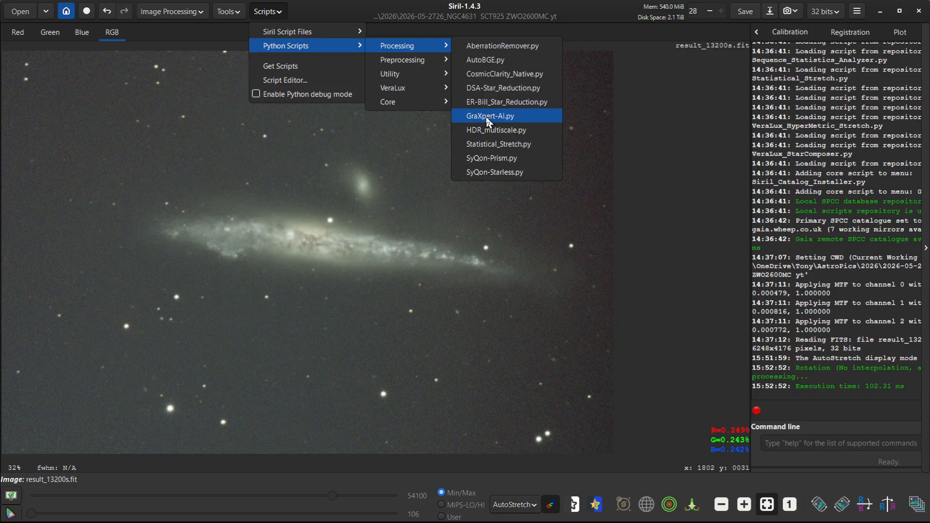
{"action": "left_click", "coordinate": [487, 116]}
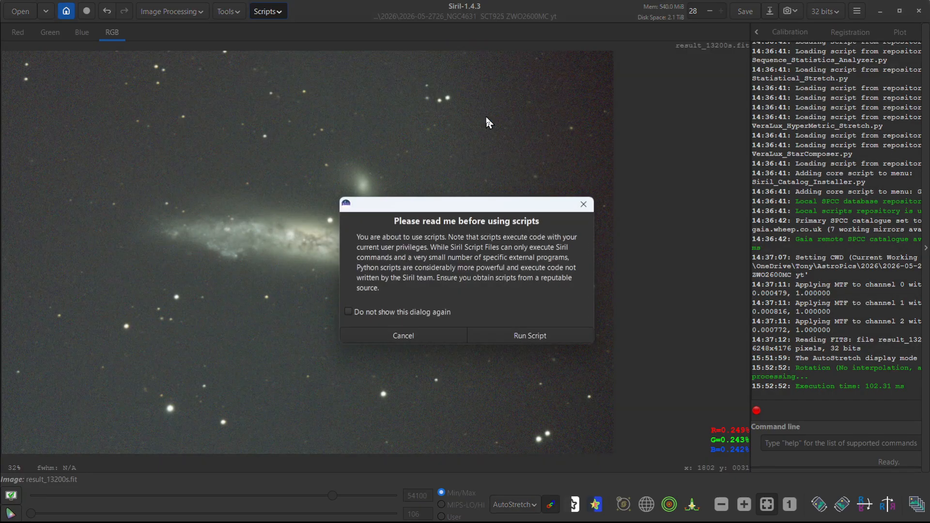
{"action": "left_click", "coordinate": [528, 337]}
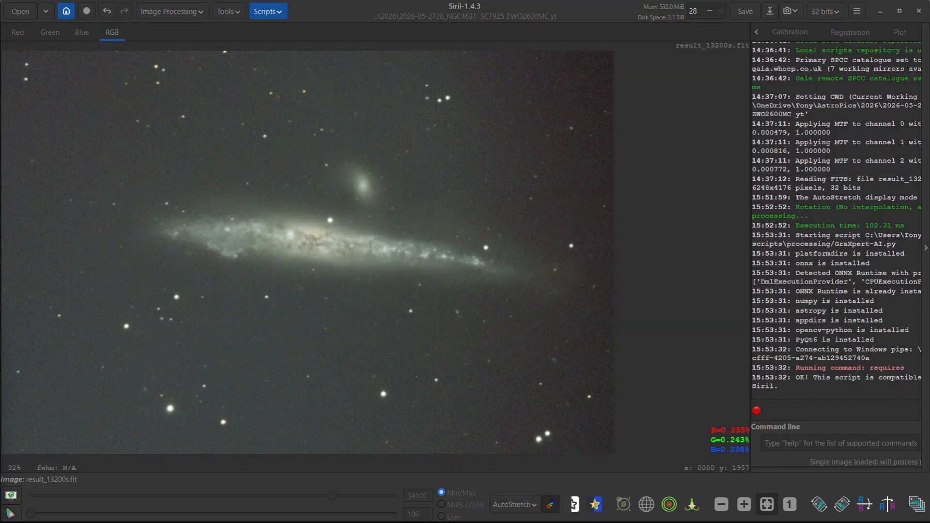
{"action": "left_click_drag", "start_coordinate": [521, 122], "coordinate": [733, 99]}
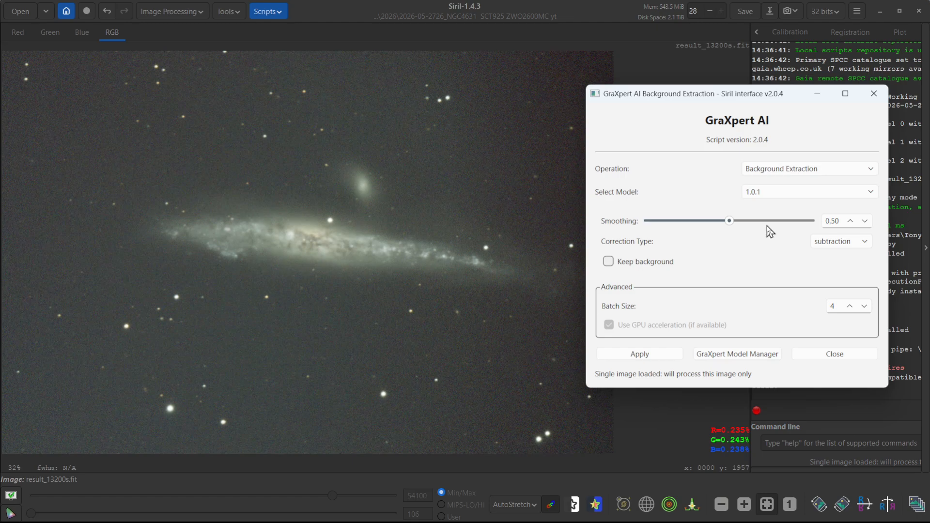
{"action": "left_click", "coordinate": [641, 355]}
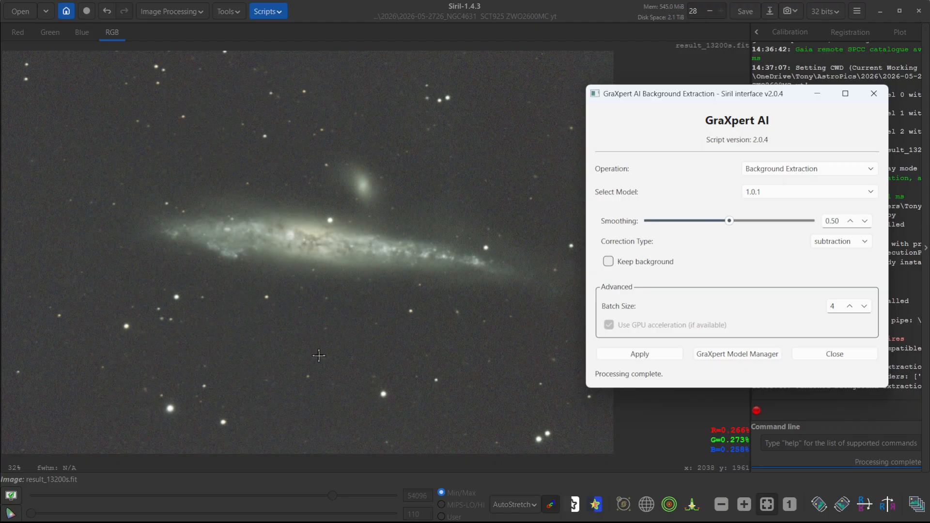
{"action": "left_click", "coordinate": [817, 96]}
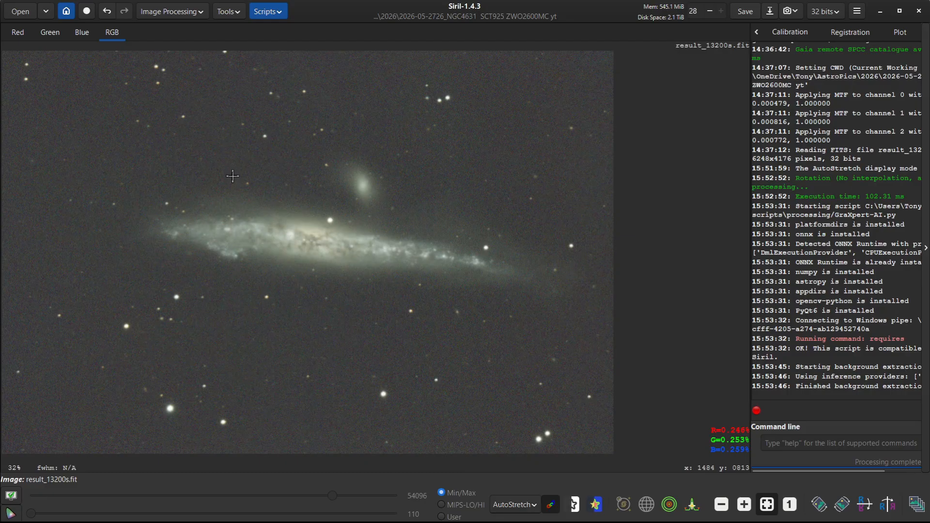
- Plate-solve the image with a 2350 mm focal length, 3.76 µm pixel size and Cubic (SIP) solution order
{"action": "left_click", "coordinate": [239, 13]}
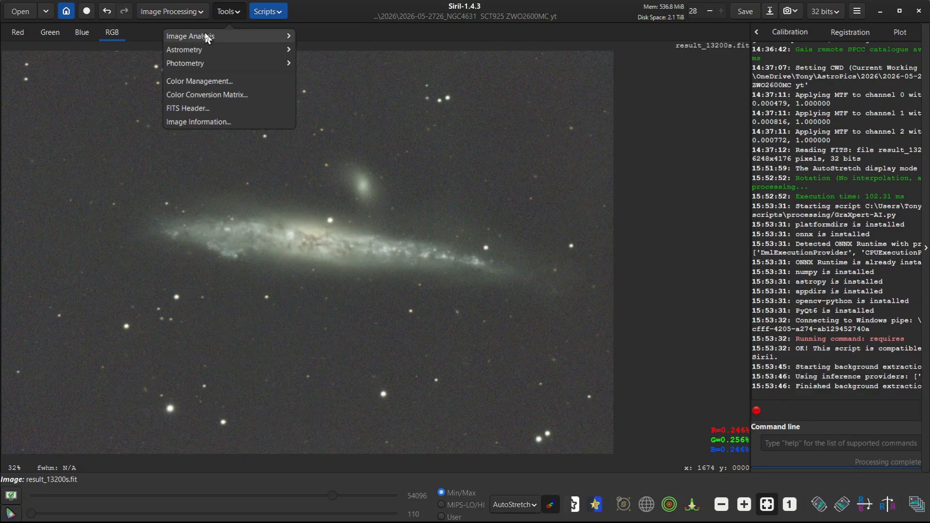
{"action": "left_click", "coordinate": [196, 50]}
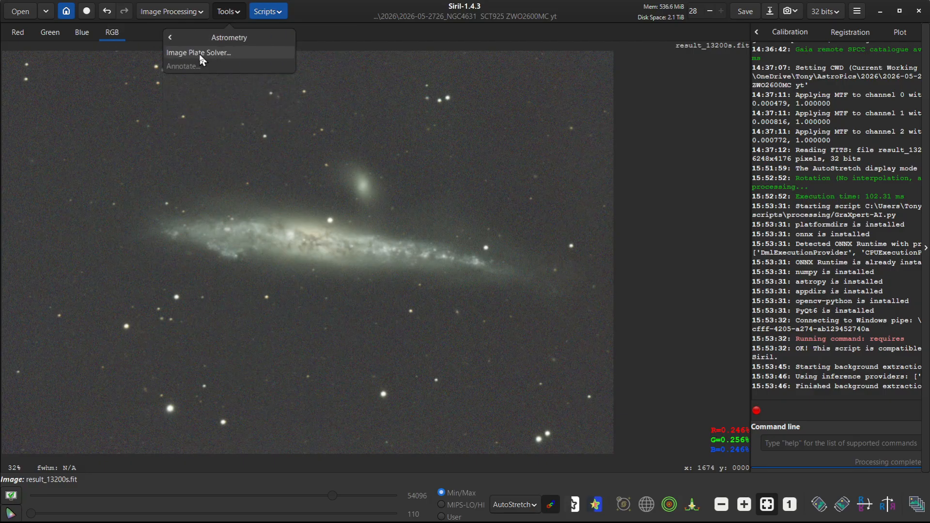
{"action": "left_click", "coordinate": [199, 54]}
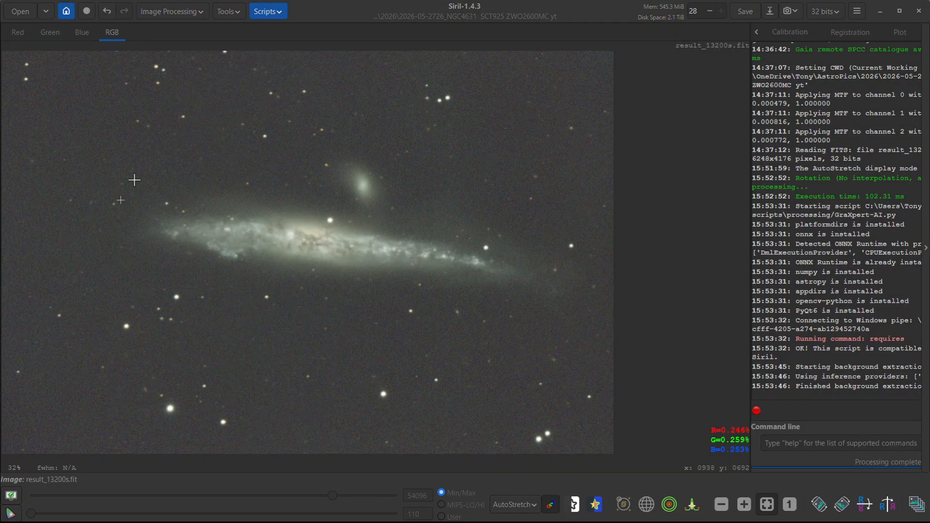
{"action": "left_click_drag", "start_coordinate": [650, 120], "coordinate": [692, 85]}
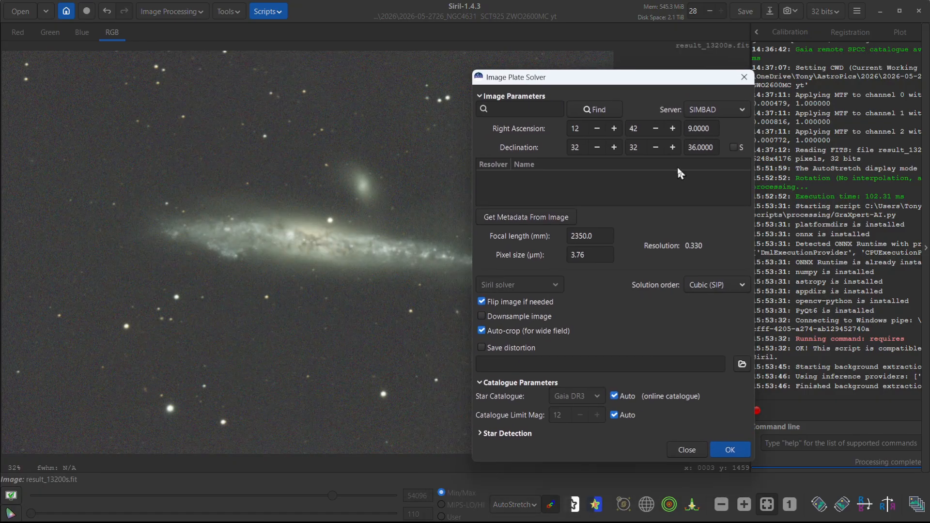
{"action": "left_click", "coordinate": [733, 452]}
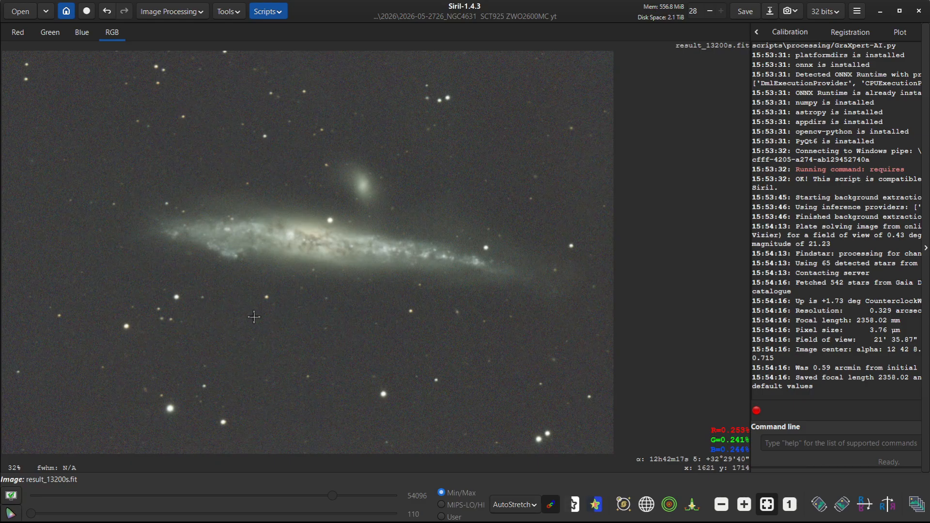
- Apply Spectrophotometric Color Calibration with the Average Spiral Galaxy white reference, Sony IMX571 sensor and UV/IR Block filter
{"action": "left_click", "coordinate": [172, 15]}
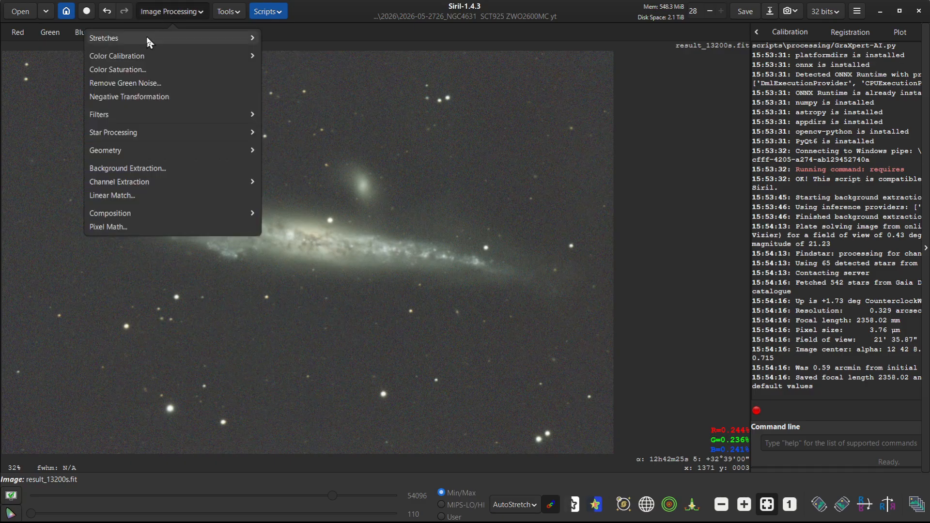
{"action": "left_click", "coordinate": [126, 57]}
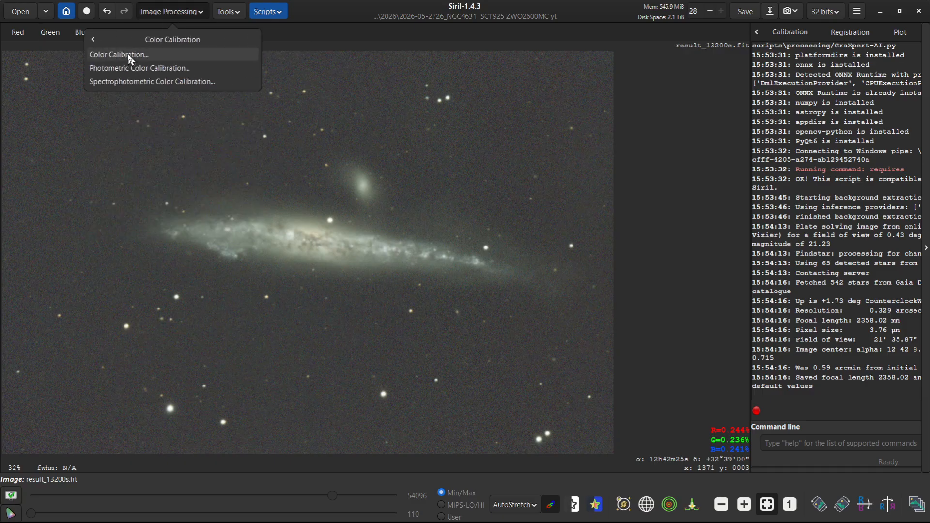
{"action": "left_click", "coordinate": [123, 81]}
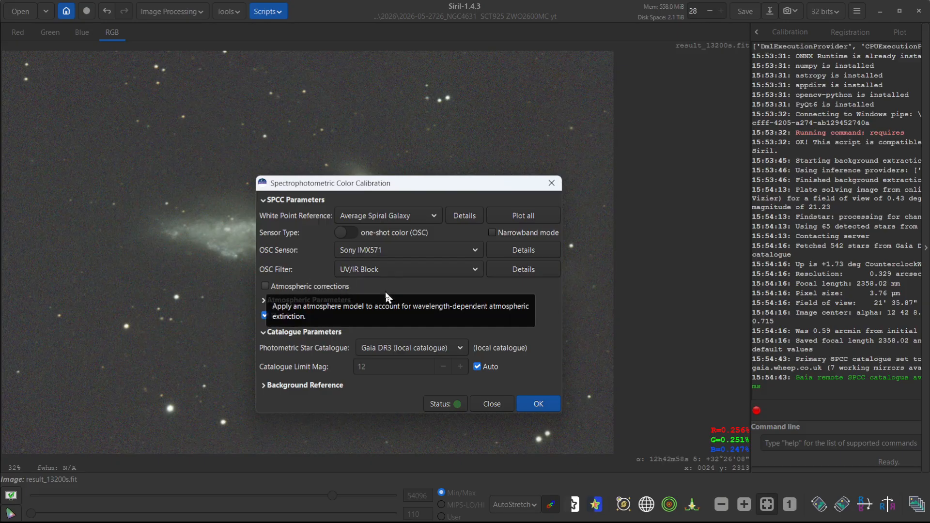
{"action": "left_click", "coordinate": [537, 406]}
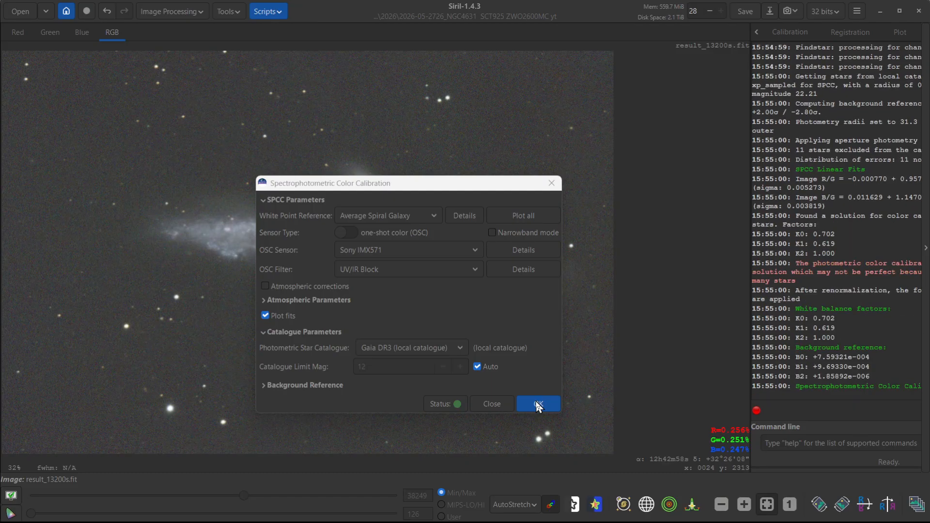
{"action": "left_click", "coordinate": [492, 404]}
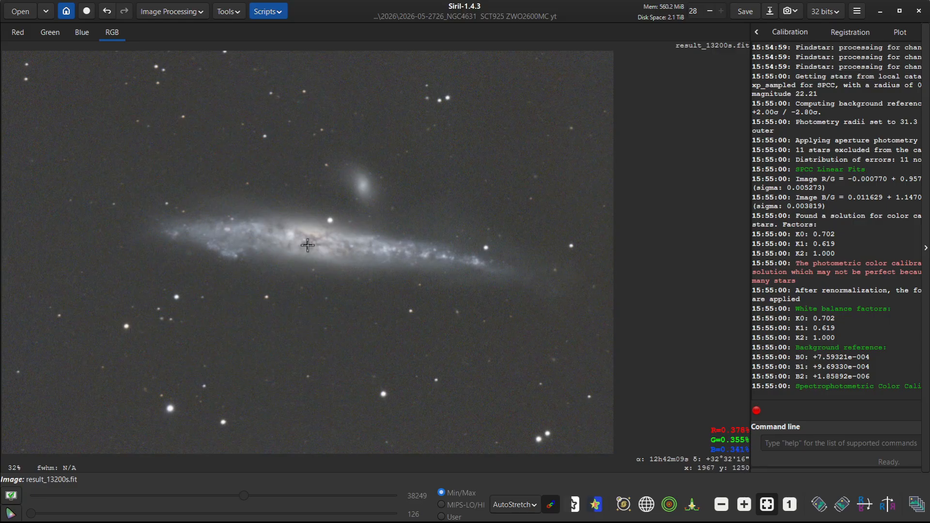
- Launch the CosmicClarity_Native Python script for the galaxy image
{"action": "scroll", "coordinate": [307, 245], "scroll_direction": "up", "scroll_amount": 3}
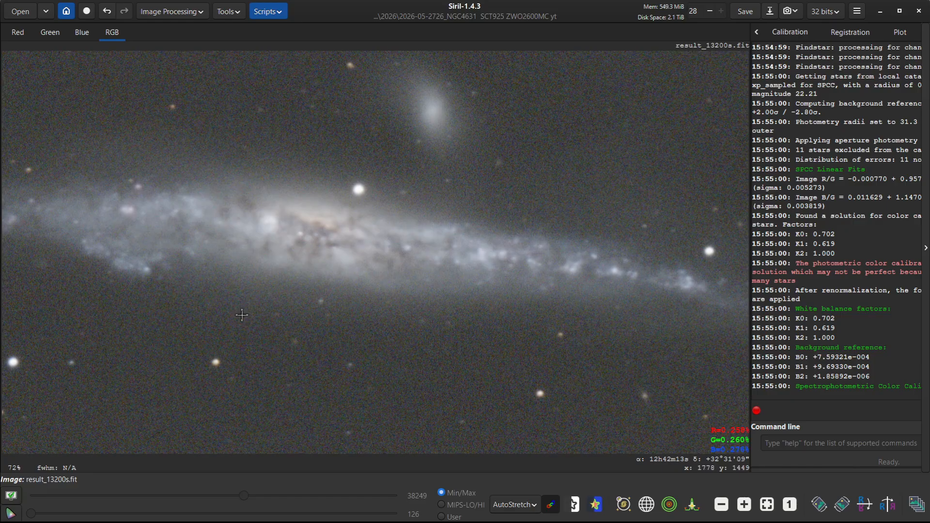
{"action": "left_click", "coordinate": [266, 11]}
{"action": "mouse_move", "coordinate": [272, 49]}
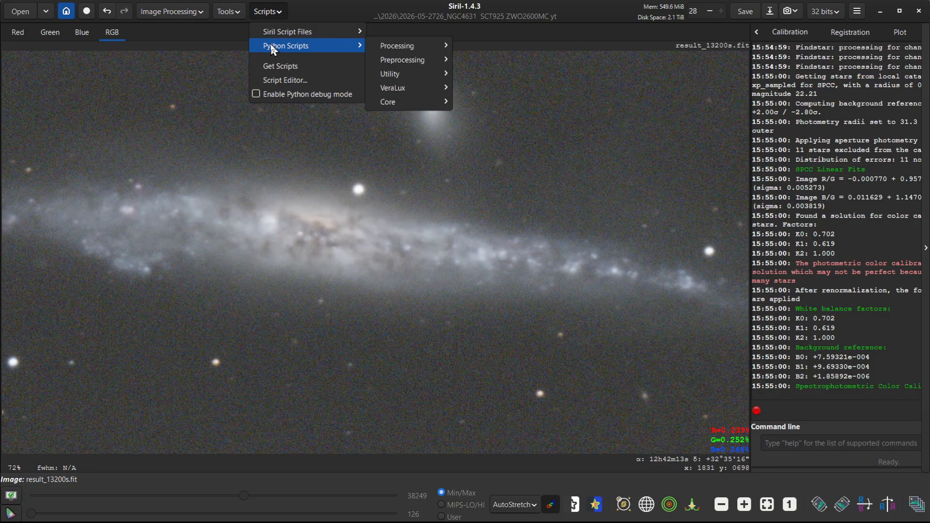
{"action": "mouse_move", "coordinate": [412, 47]}
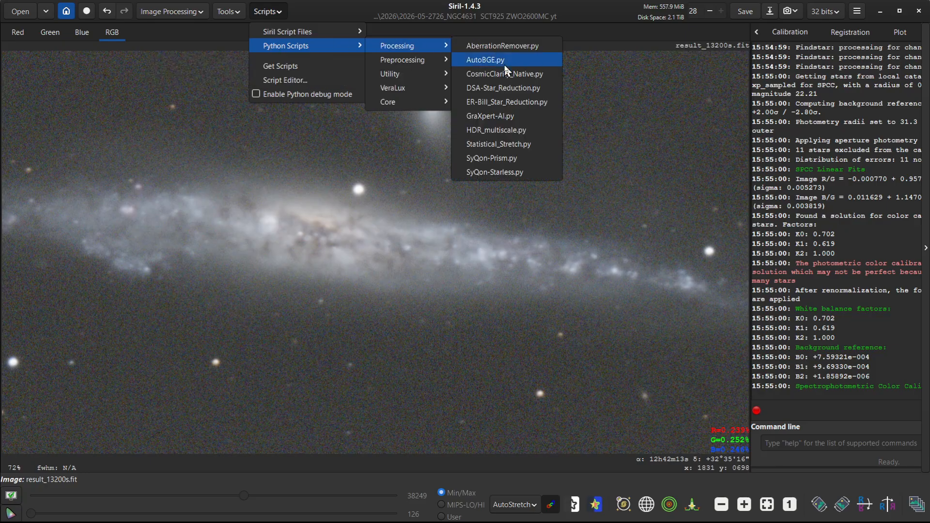
{"action": "left_click", "coordinate": [517, 75]}
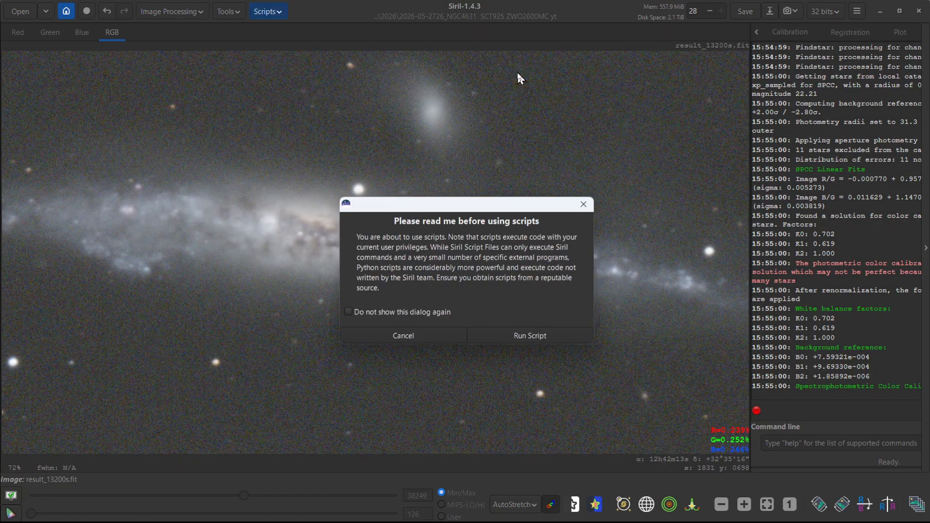
{"action": "left_click", "coordinate": [518, 336]}
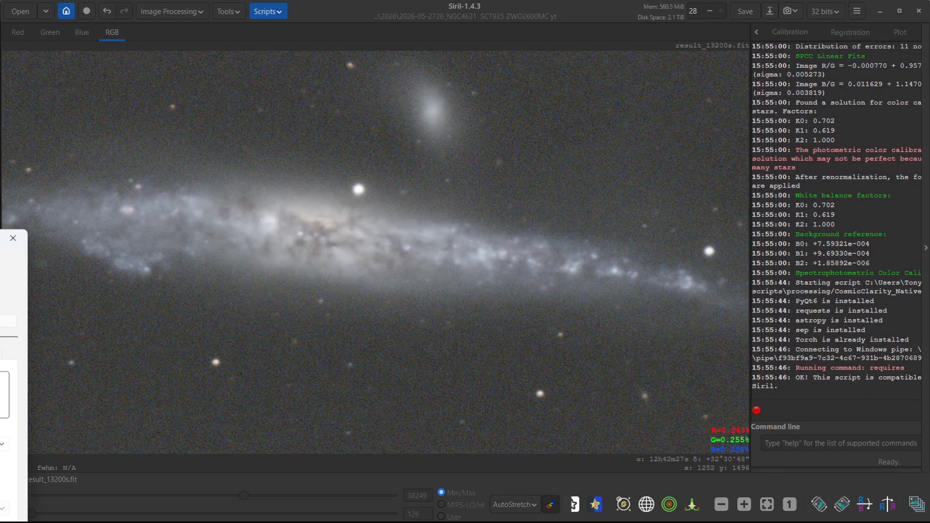
{"action": "left_click_drag", "start_coordinate": [436, 118], "coordinate": [690, 28]}
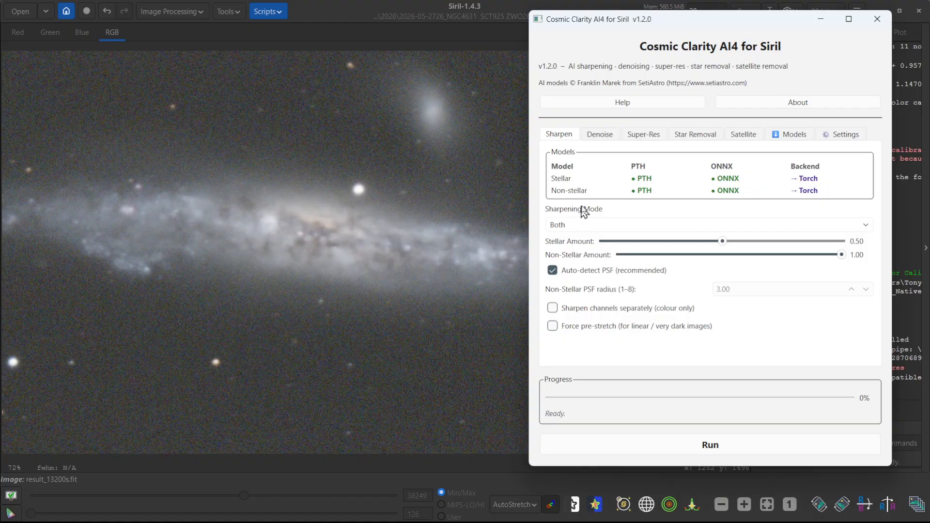
- Sharpen the image in Non-Stellar Only mode with a non-stellar amount of 1.00 and auto-detected PSF
{"action": "left_click", "coordinate": [560, 228]}
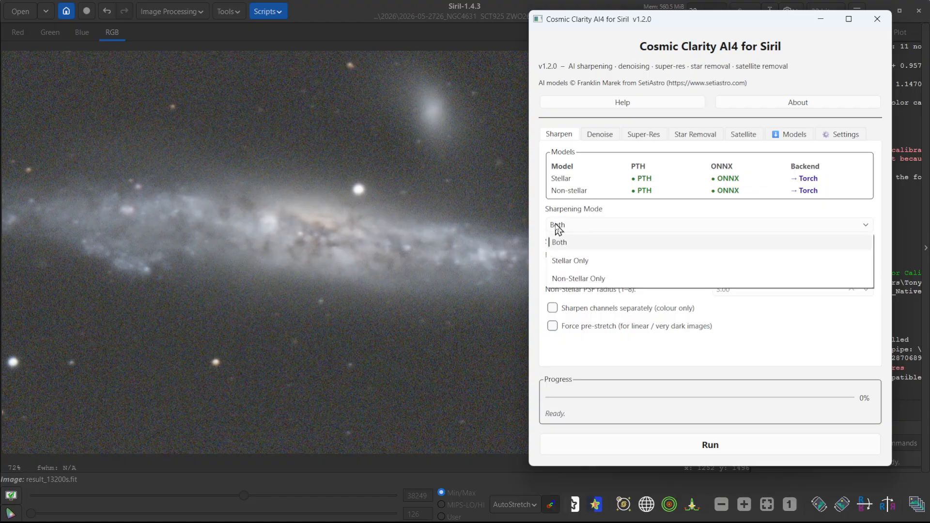
{"action": "left_click", "coordinate": [566, 279]}
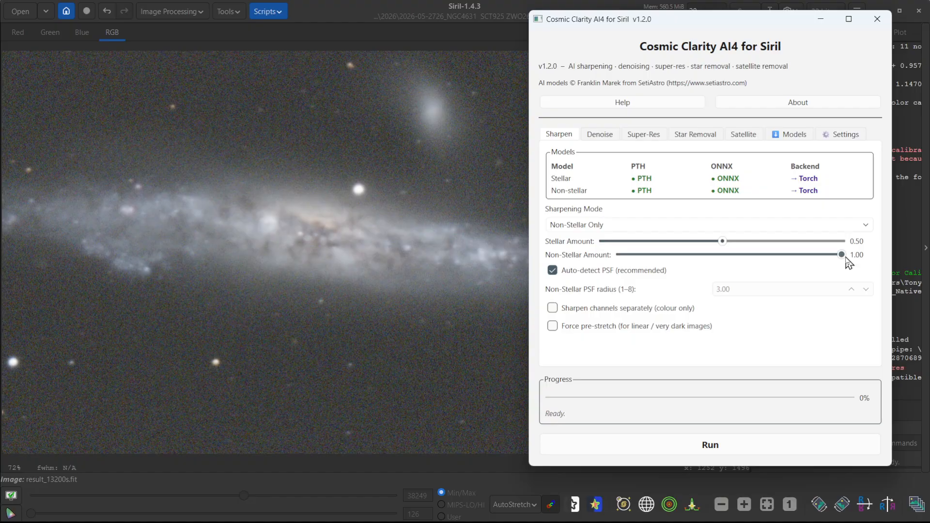
{"action": "left_click", "coordinate": [708, 446]}
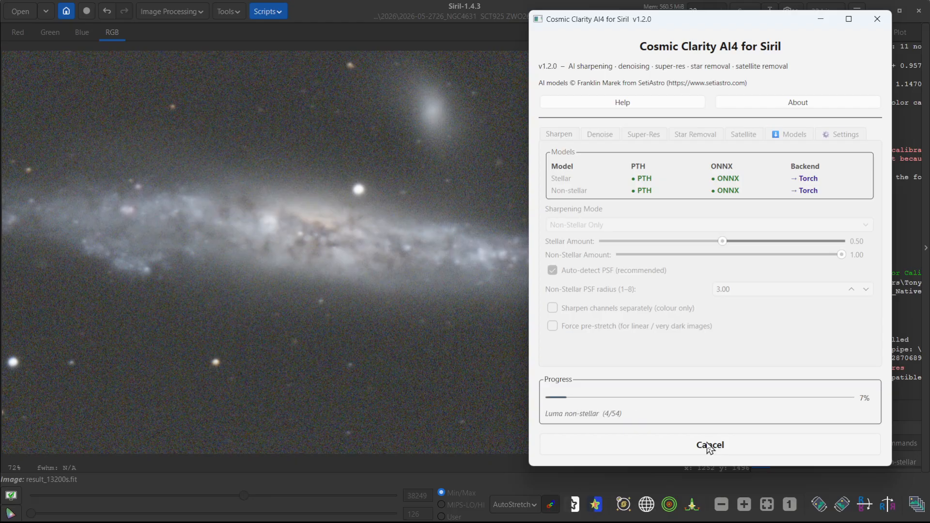
{"action": "left_click_drag", "start_coordinate": [762, 23], "coordinate": [658, 23]}
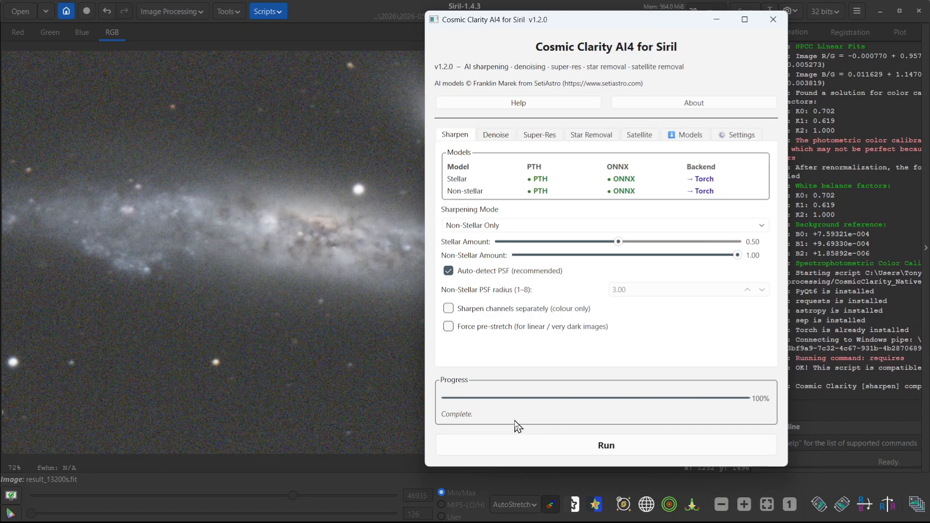
{"action": "left_click", "coordinate": [717, 20]}
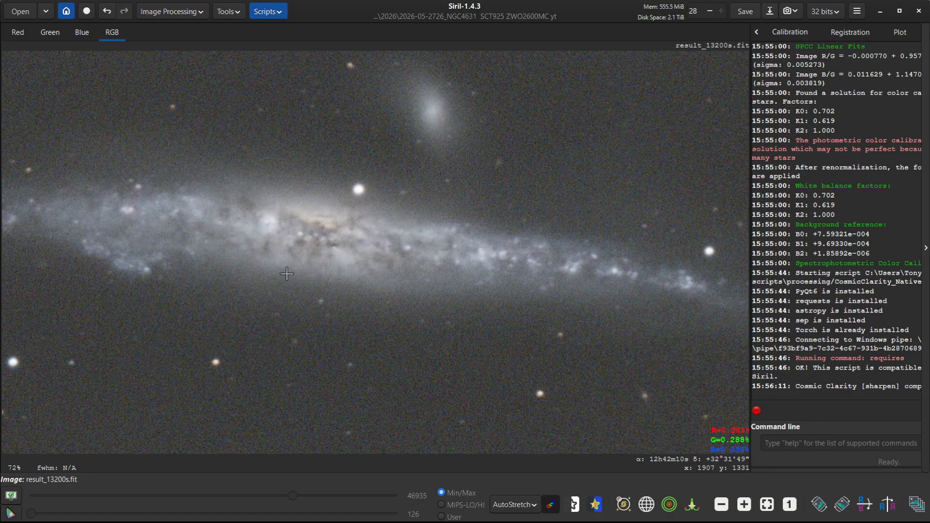
- Launch the GraXpert-AI Python script for the galaxy image and accept the script notice
{"action": "scroll", "coordinate": [325, 266], "scroll_direction": "down", "scroll_amount": 1}
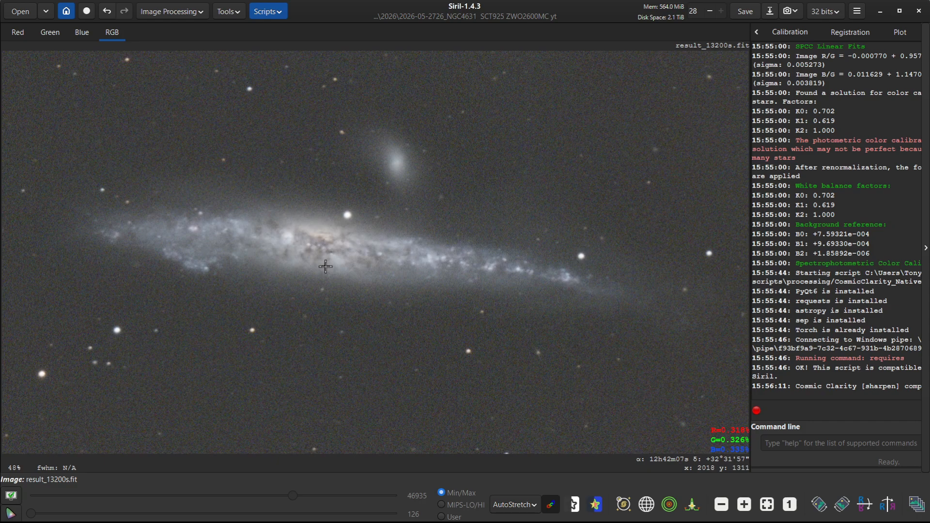
{"action": "left_click", "coordinate": [279, 15]}
{"action": "mouse_move", "coordinate": [283, 49]}
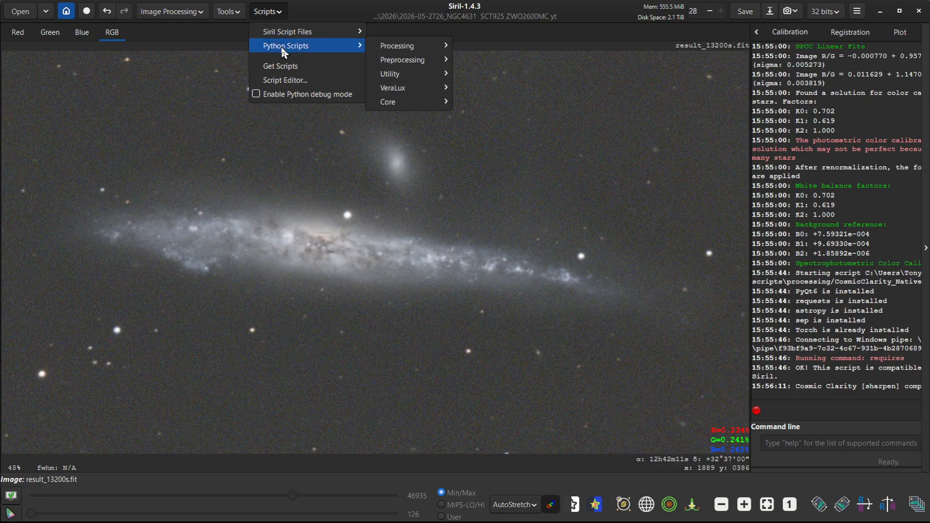
{"action": "mouse_move", "coordinate": [409, 48]}
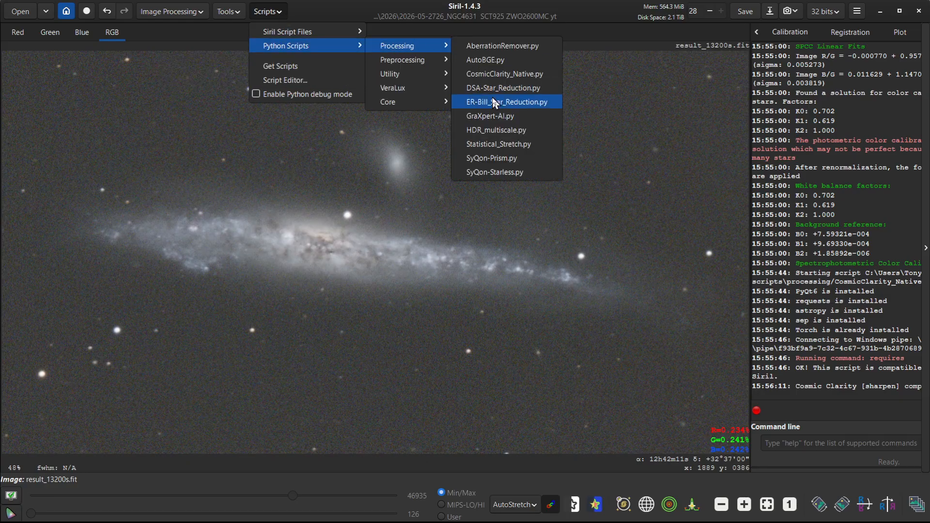
{"action": "left_click", "coordinate": [497, 119]}
{"action": "left_click", "coordinate": [528, 338]}
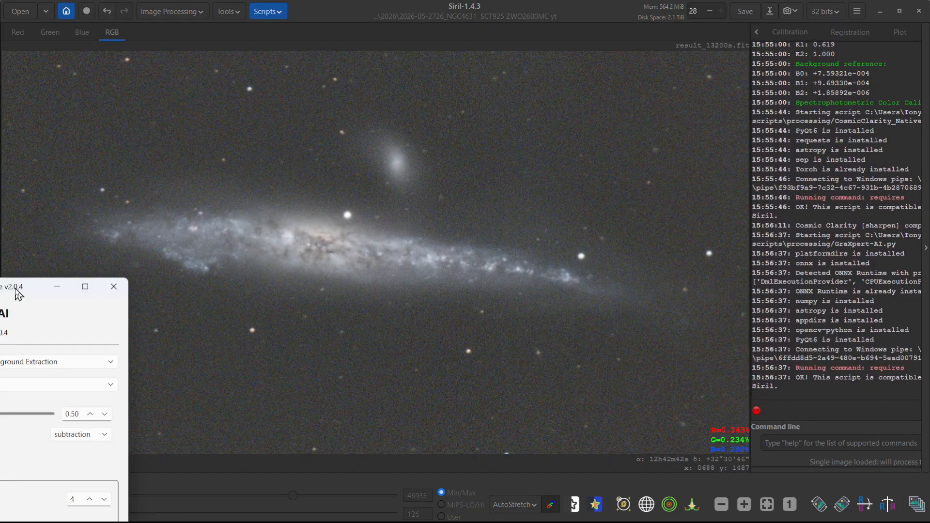
- Denoise the image with GraXpert's Denoising operation, model 3.0.2, strength 0.50 and batch size 4, and minimize its window
{"action": "left_click_drag", "start_coordinate": [26, 229], "coordinate": [789, 104]}
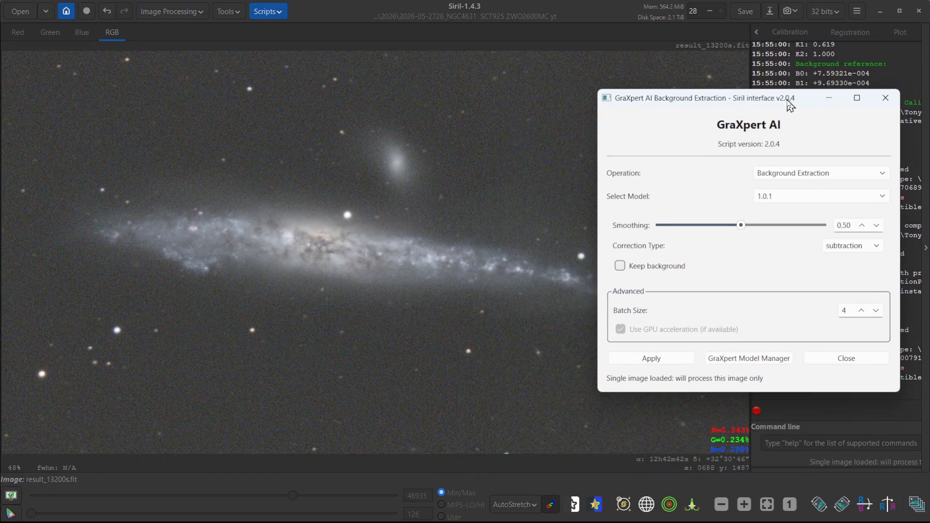
{"action": "left_click", "coordinate": [788, 178]}
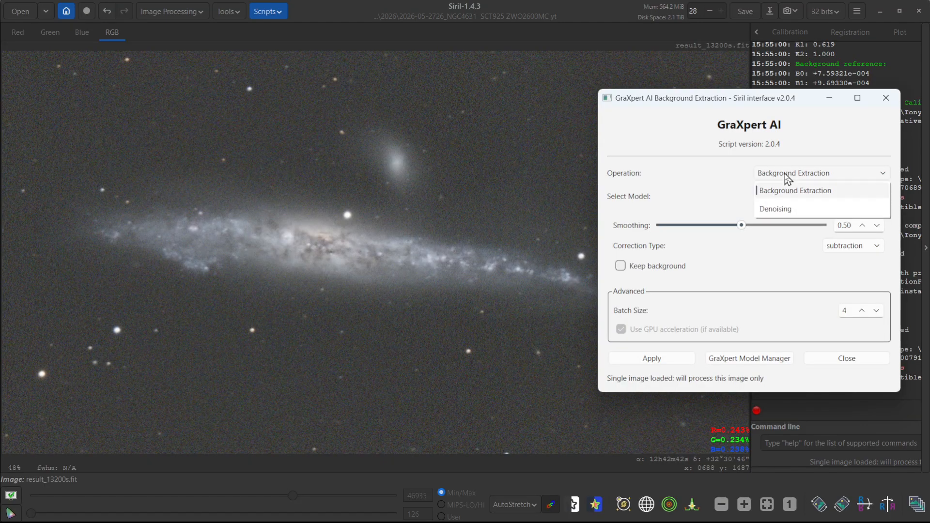
{"action": "left_click", "coordinate": [775, 210]}
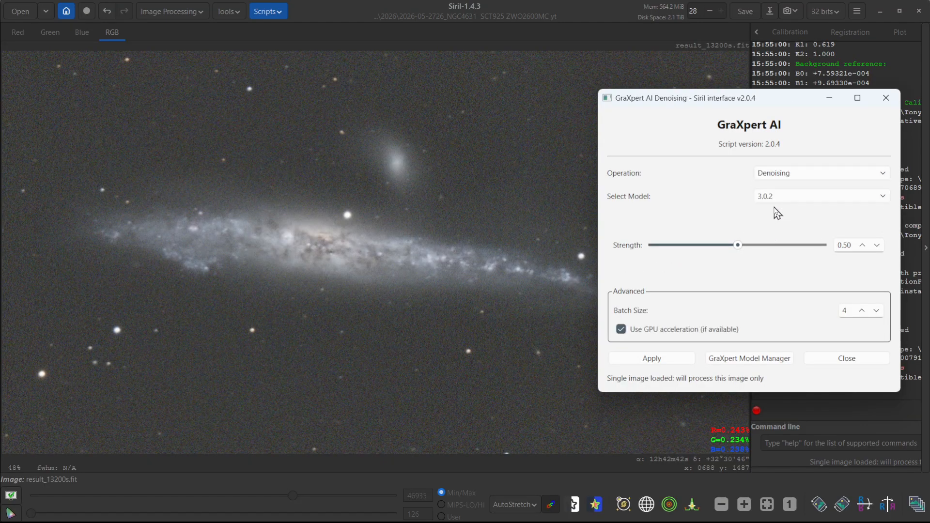
{"action": "left_click", "coordinate": [651, 359]}
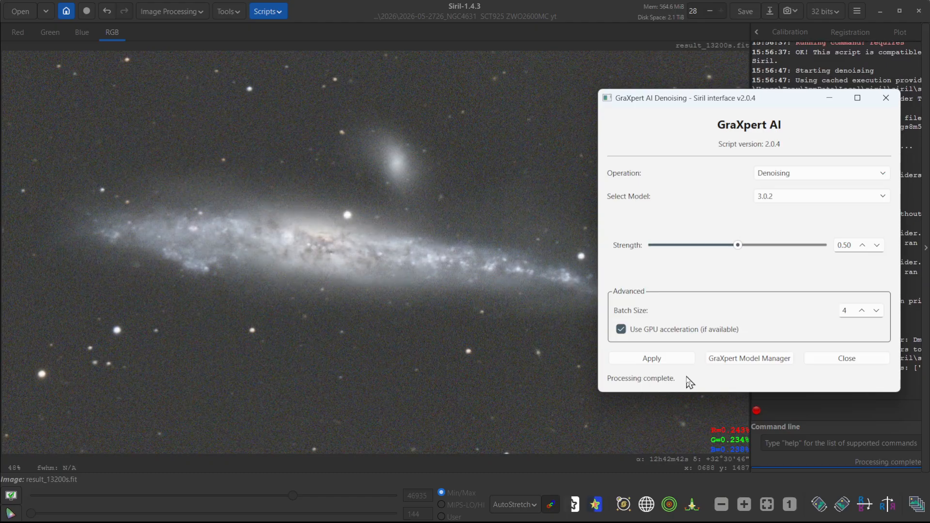
{"action": "left_click", "coordinate": [831, 101]}
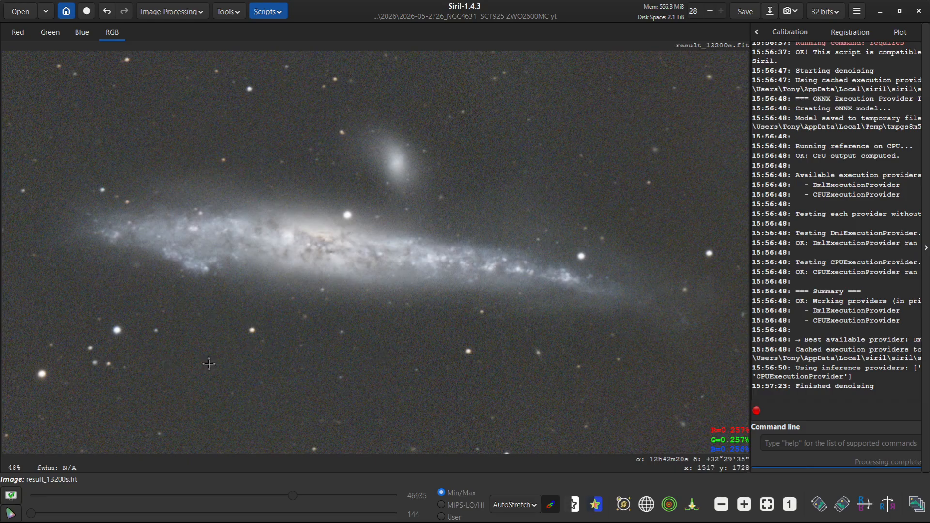
- Launch the AberrationRemover Python script with the view close up on the stars below the galaxy
{"action": "scroll", "coordinate": [190, 369], "scroll_direction": "up", "scroll_amount": 2}
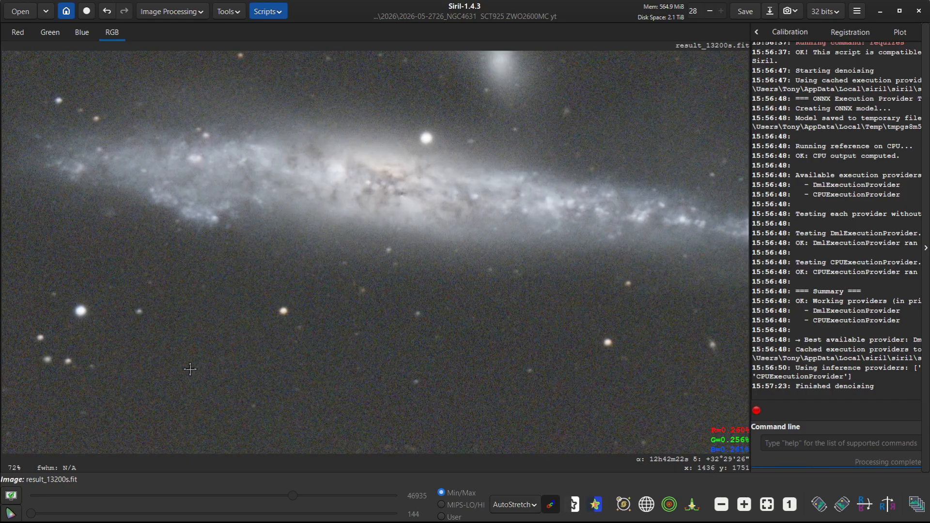
{"action": "scroll", "coordinate": [190, 369], "scroll_direction": "up", "scroll_amount": 1}
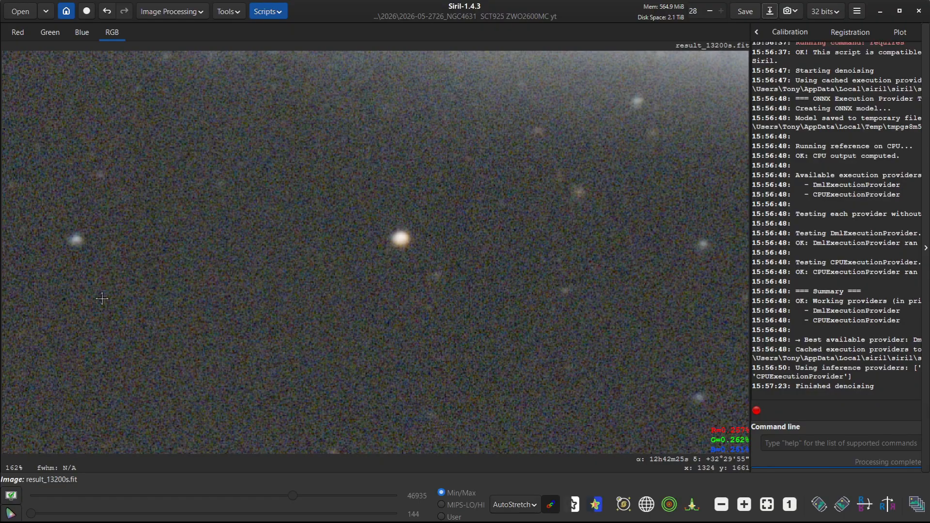
{"action": "left_click_drag", "start_coordinate": [104, 298], "coordinate": [615, 269]}
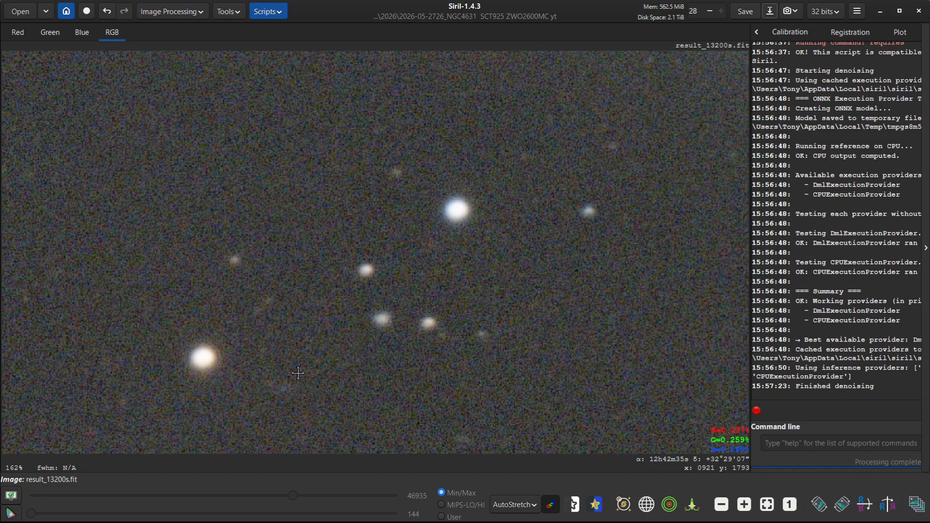
{"action": "left_click", "coordinate": [265, 11]}
{"action": "mouse_move", "coordinate": [281, 45]}
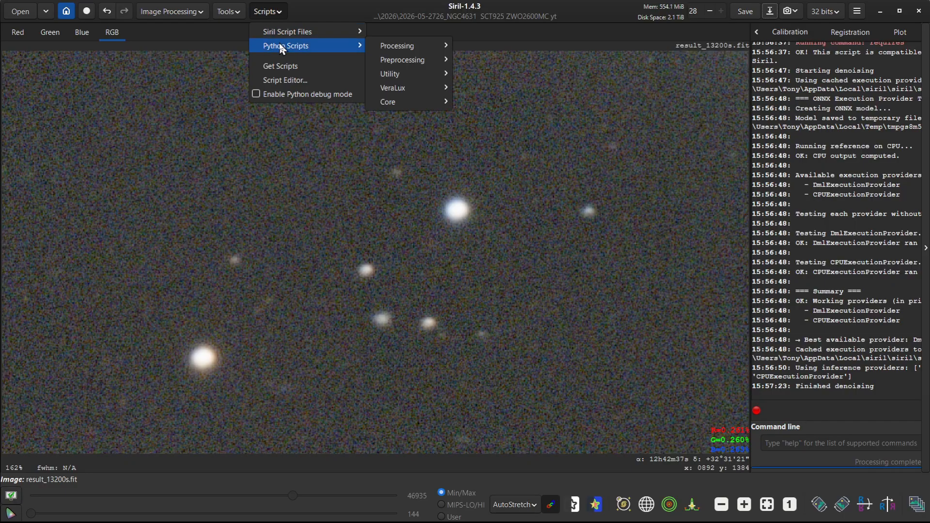
{"action": "mouse_move", "coordinate": [402, 45]}
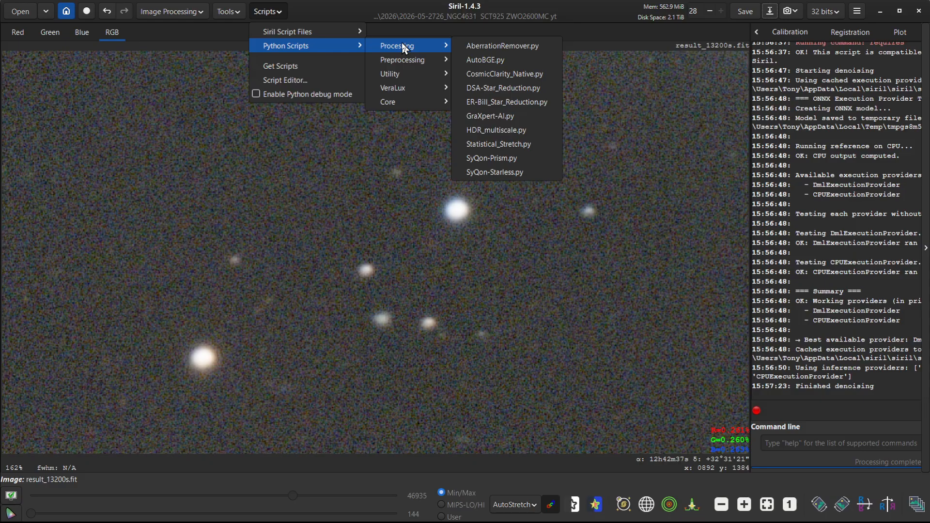
{"action": "left_click", "coordinate": [504, 46]}
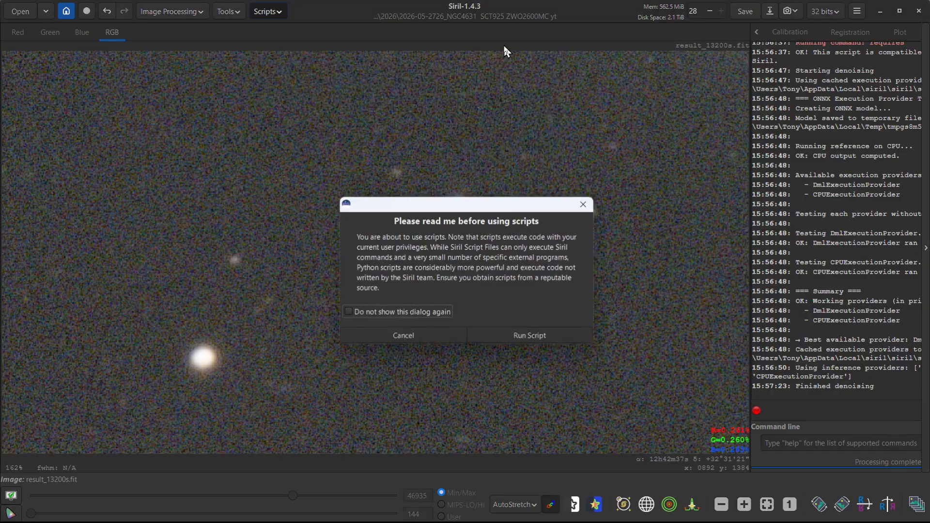
{"action": "left_click", "coordinate": [528, 338]}
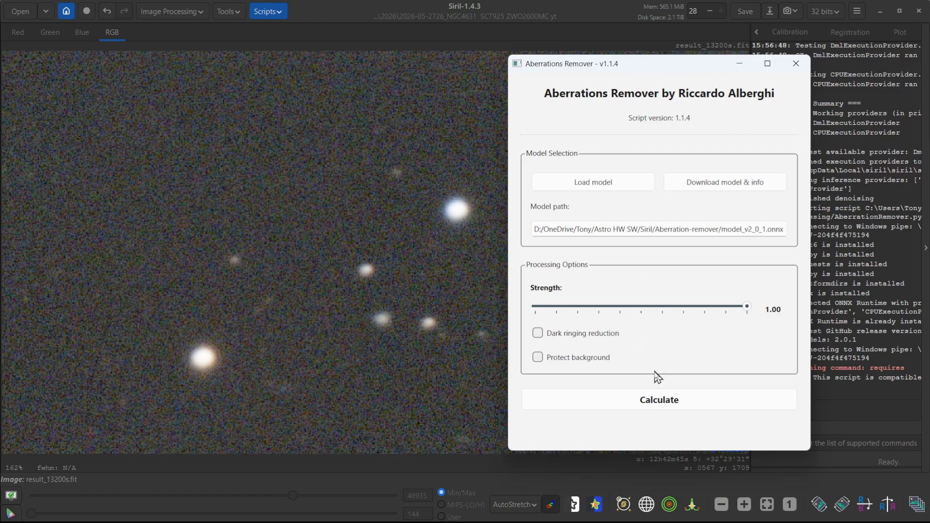
- Correct the star shapes with Aberrations Remover at strength 1.00, and undo and redo it to compare the stars
{"action": "left_click", "coordinate": [654, 404]}
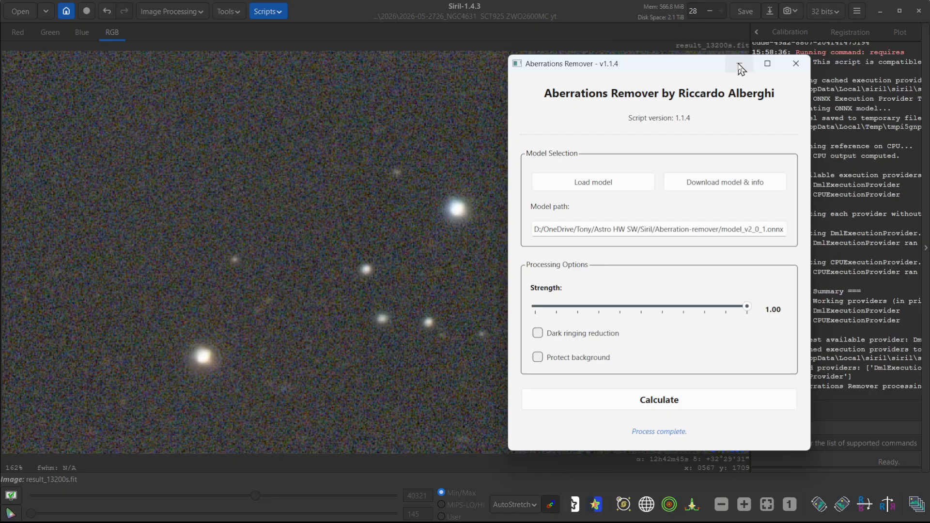
{"action": "left_click", "coordinate": [743, 69]}
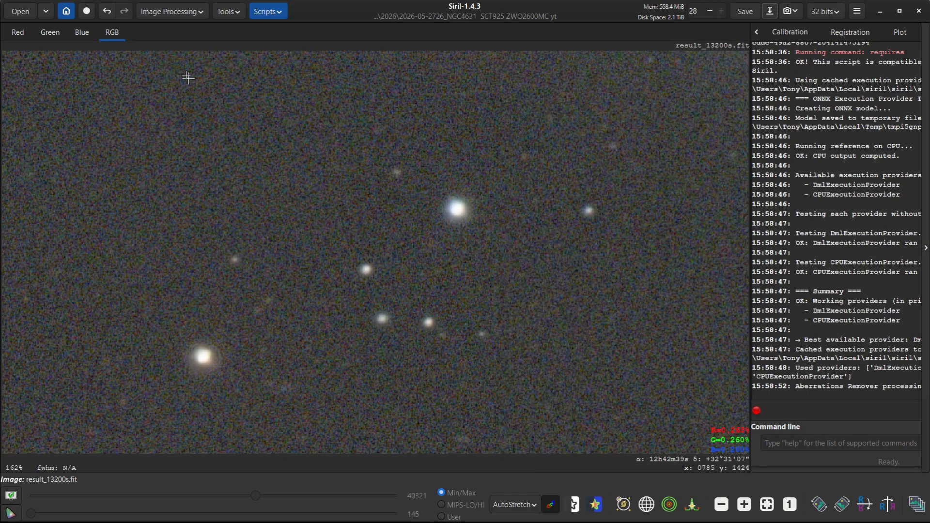
{"action": "left_click", "coordinate": [106, 12]}
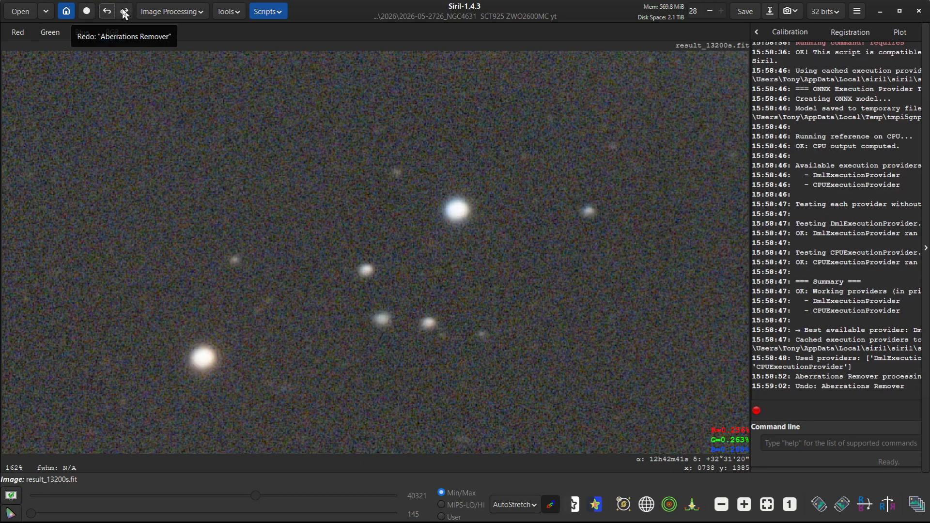
{"action": "left_click", "coordinate": [124, 11]}
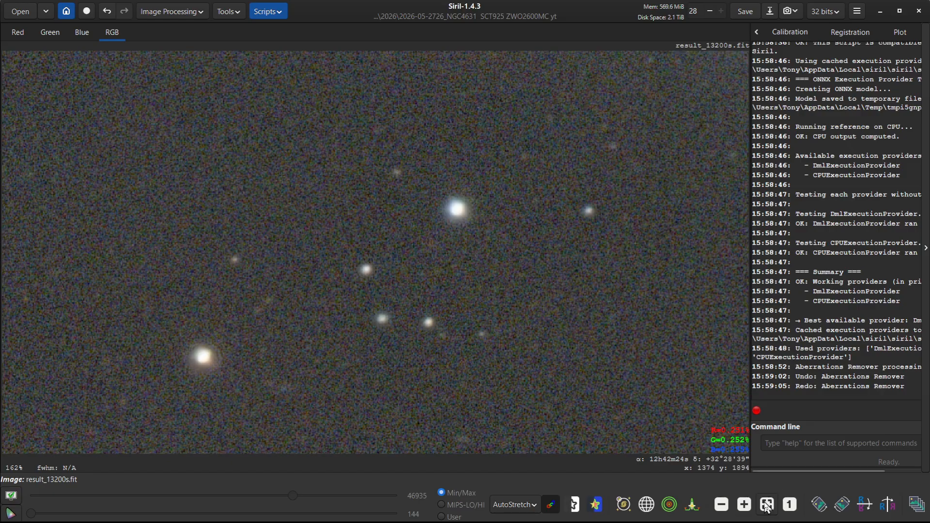
- Fit the whole image in view and switch its display mode from AutoStretch to Linear
{"action": "left_click", "coordinate": [767, 506]}
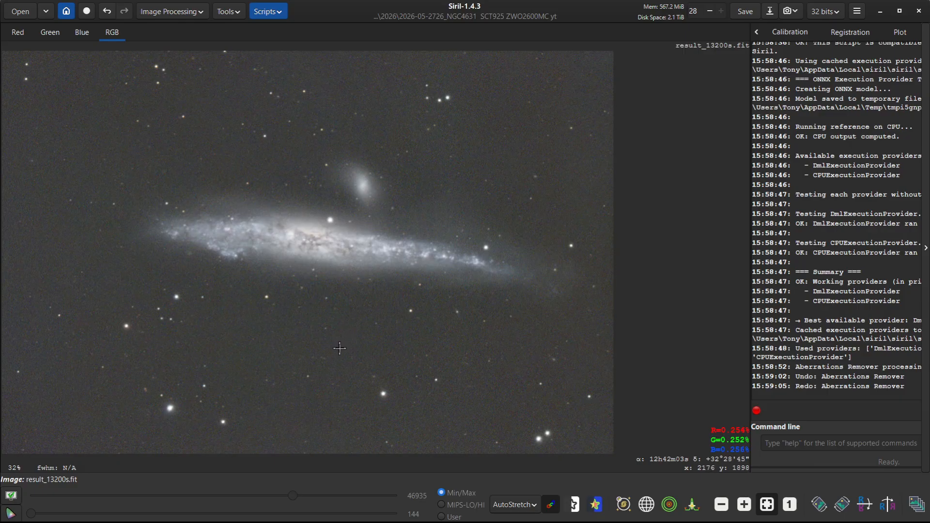
{"action": "left_click", "coordinate": [510, 507]}
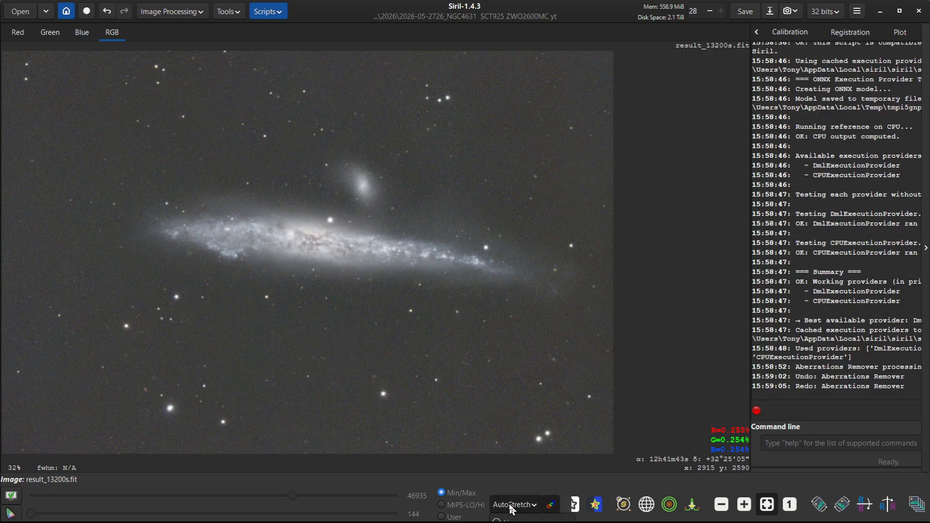
{"action": "left_click", "coordinate": [506, 520]}
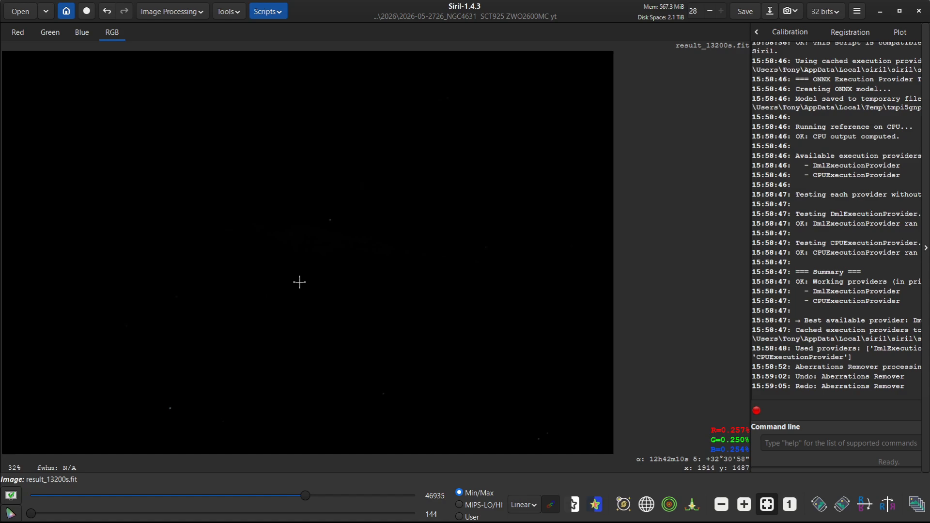
- Launch the VeraLux_HyperMetric_Stretch Python script on the linear image
{"action": "left_click", "coordinate": [278, 16]}
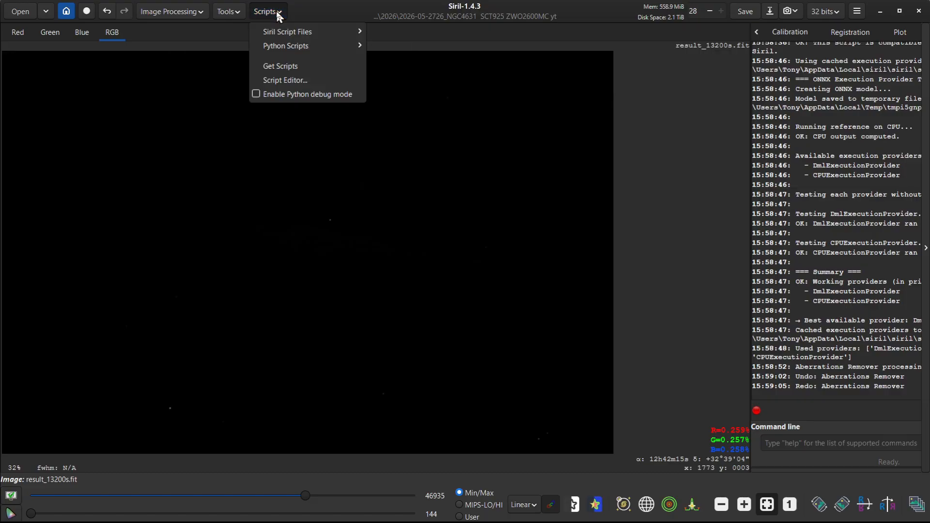
{"action": "mouse_move", "coordinate": [280, 48]}
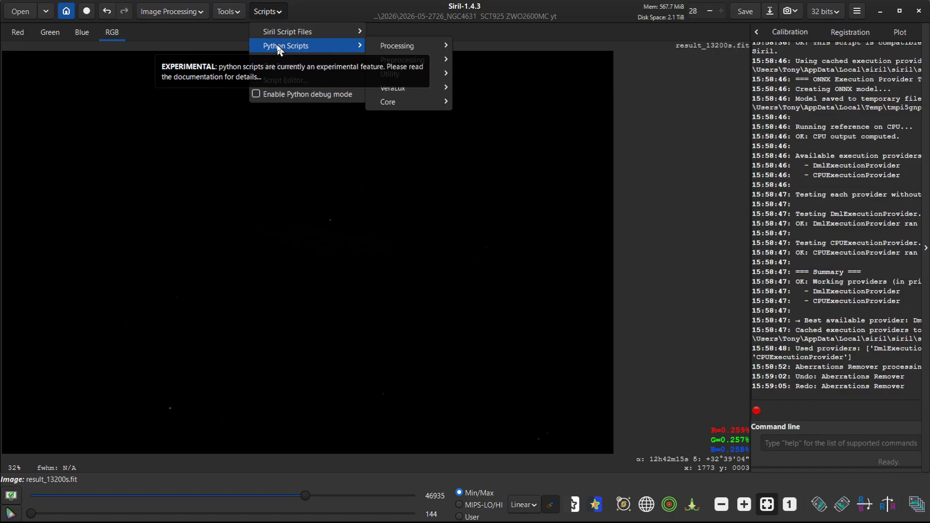
{"action": "mouse_move", "coordinate": [397, 92]}
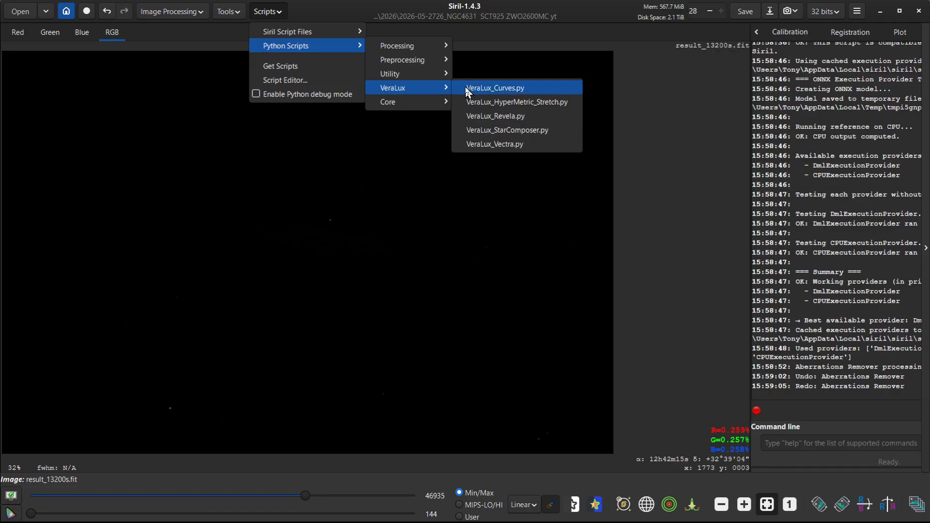
{"action": "left_click", "coordinate": [522, 104]}
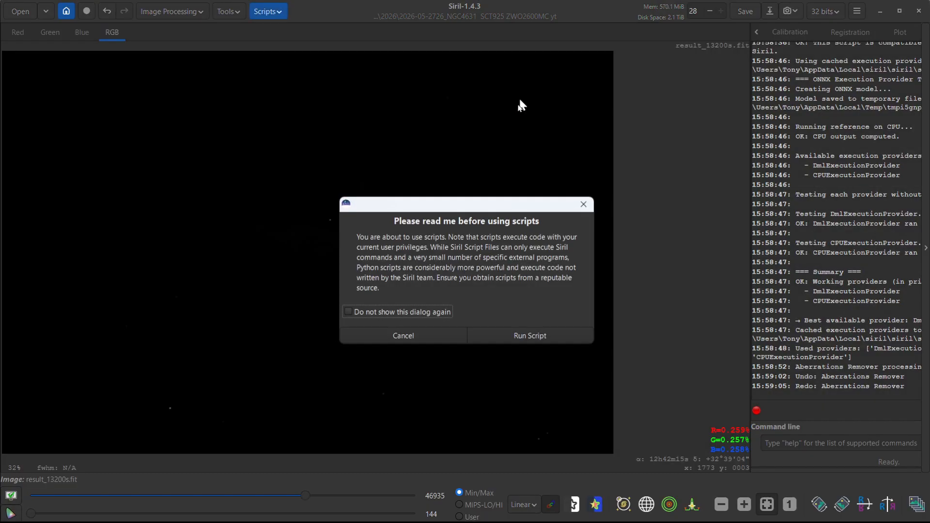
{"action": "left_click", "coordinate": [522, 333]}
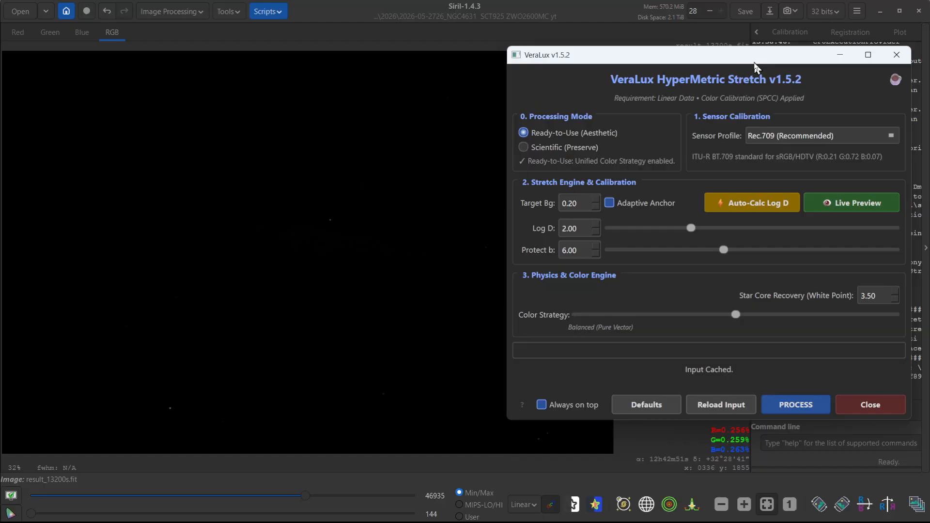
- Auto-calculate Log D from the default stretch settings with the live preview placed beside the settings
{"action": "left_click", "coordinate": [849, 204]}
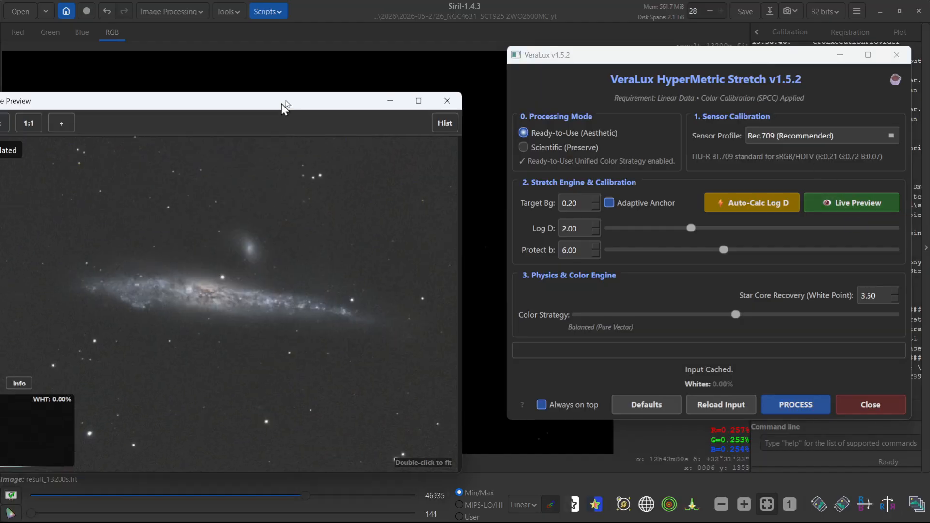
{"action": "left_click_drag", "start_coordinate": [335, 109], "coordinate": [342, 67]}
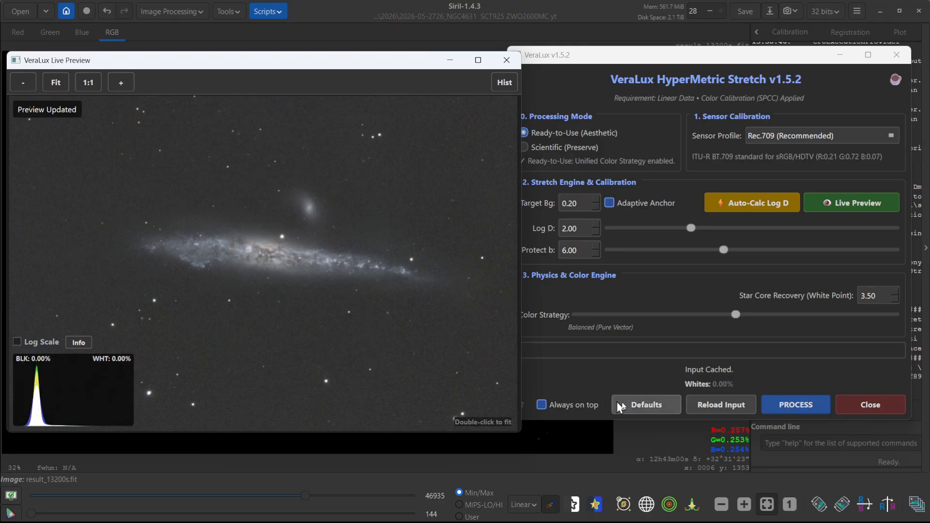
{"action": "left_click", "coordinate": [647, 407]}
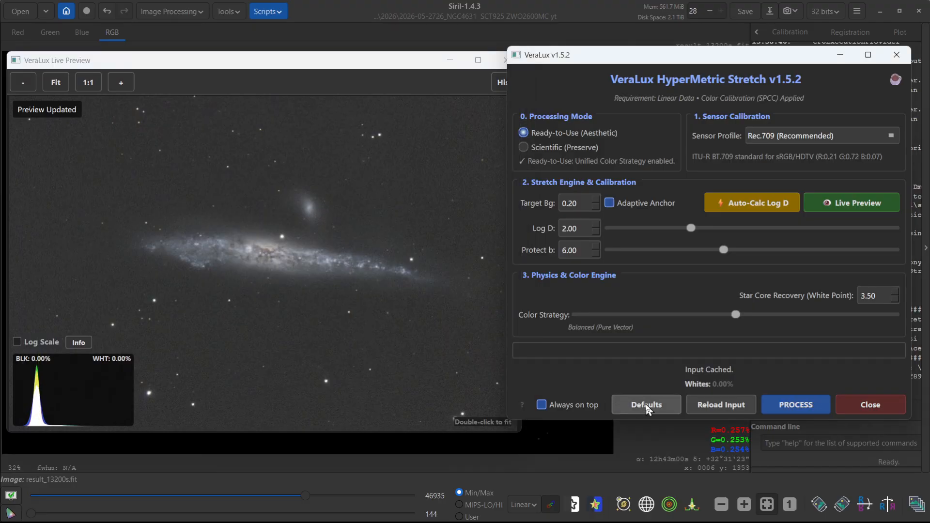
{"action": "left_click", "coordinate": [749, 204]}
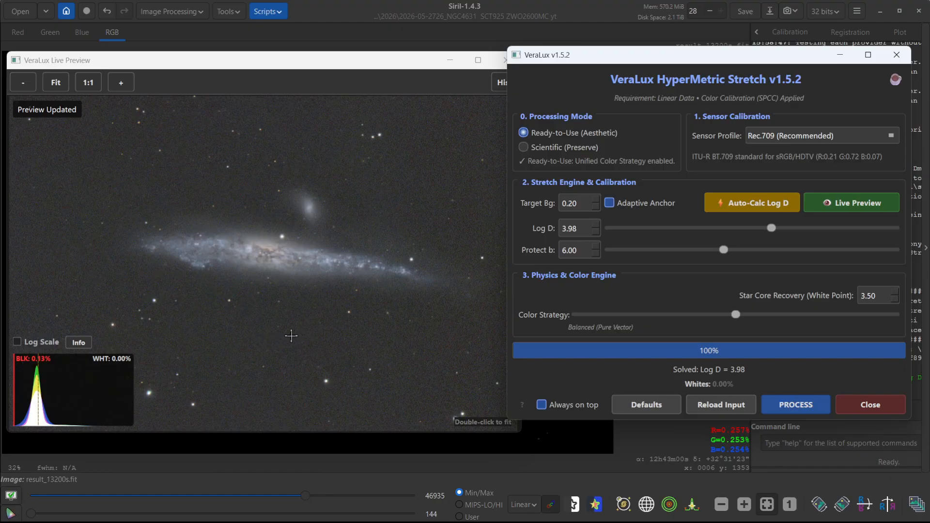
- Lower the target background to 0.16 and auto-calculate Log D again
{"action": "left_click", "coordinate": [596, 206]}
{"action": "left_click", "coordinate": [596, 207]}
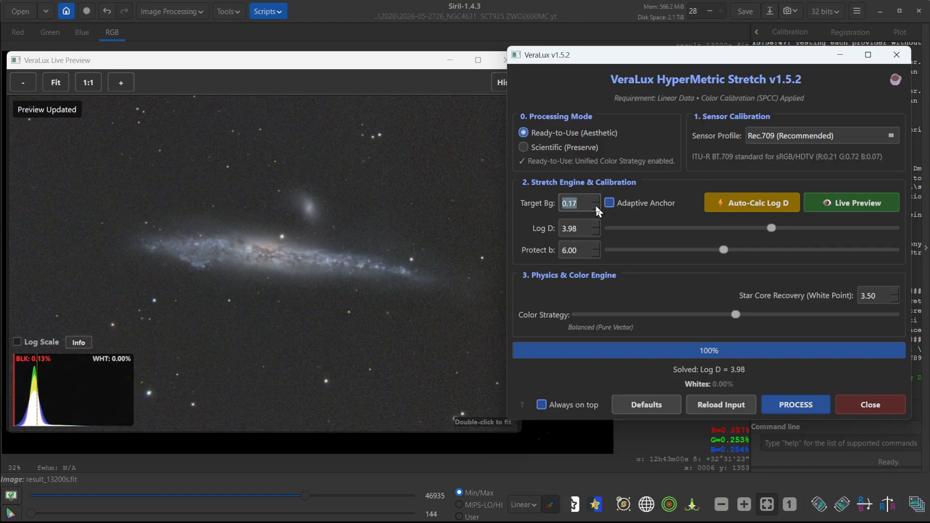
{"action": "left_click", "coordinate": [596, 207]}
{"action": "left_click", "coordinate": [596, 206]}
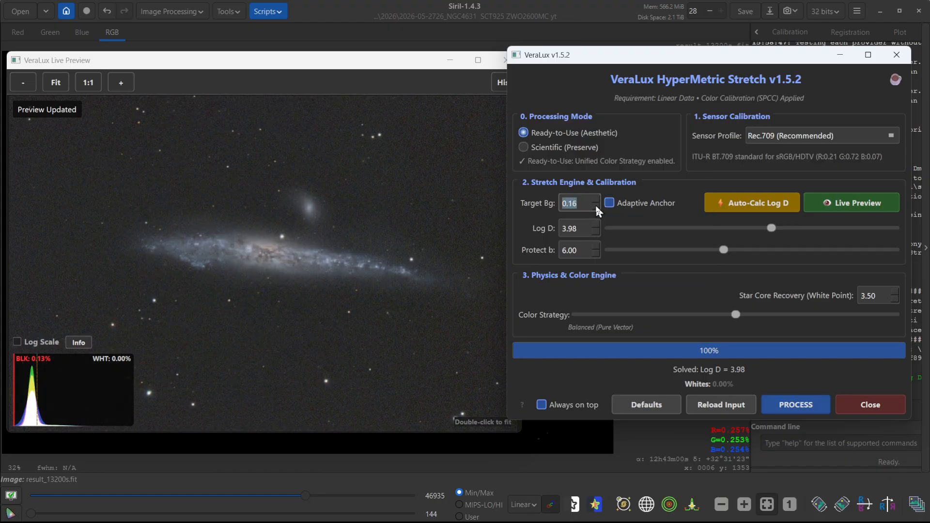
{"action": "left_click", "coordinate": [727, 206]}
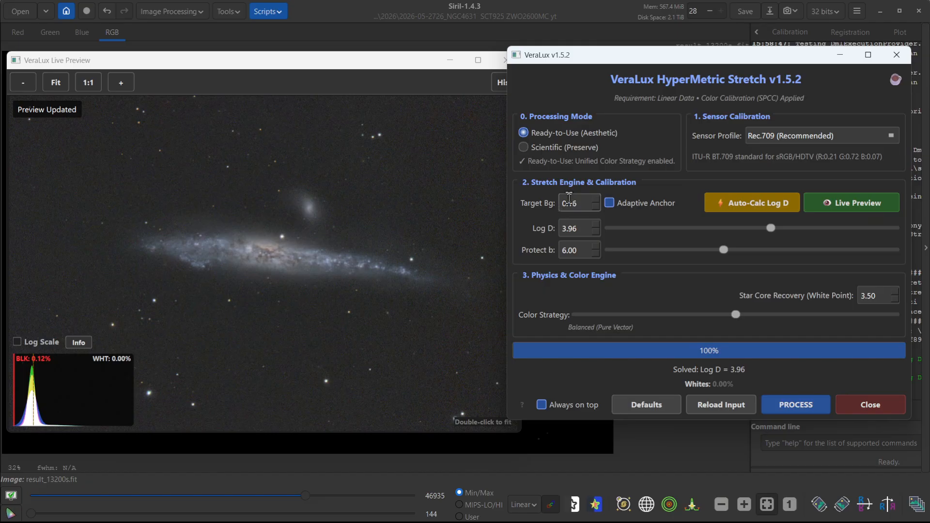
- Apply the HyperMetric stretch to the image and close the script
{"action": "left_click", "coordinate": [797, 407]}
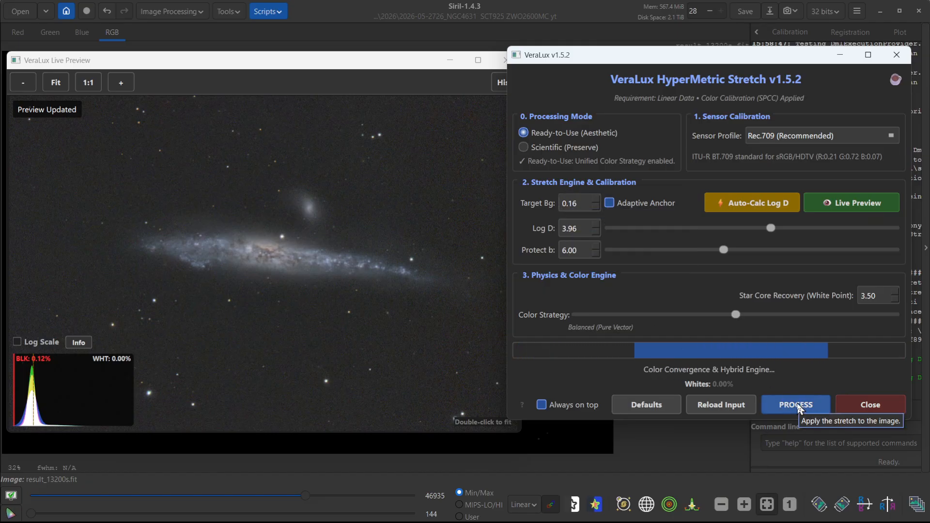
{"action": "left_click", "coordinate": [871, 404]}
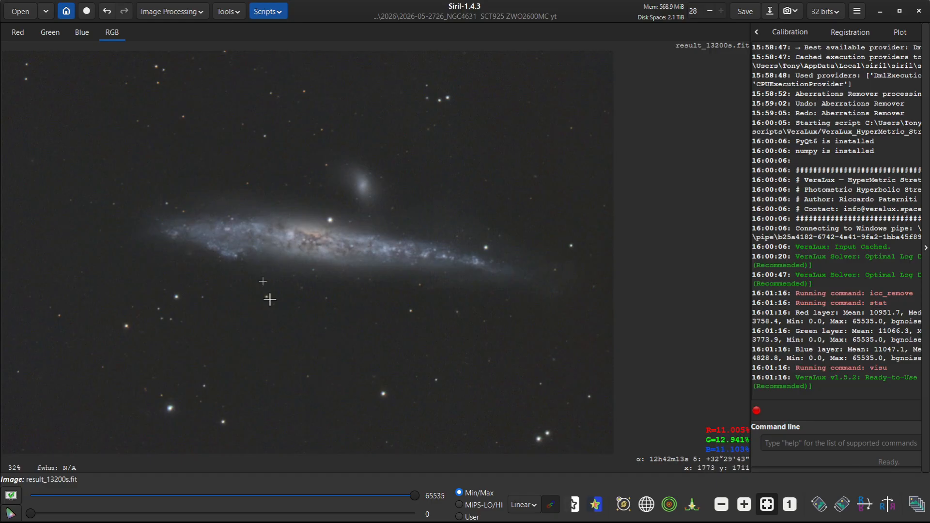
- Darken the background with a Curves Transformation by moving the black point to X about 0.0256, and apply it
{"action": "left_click", "coordinate": [163, 13]}
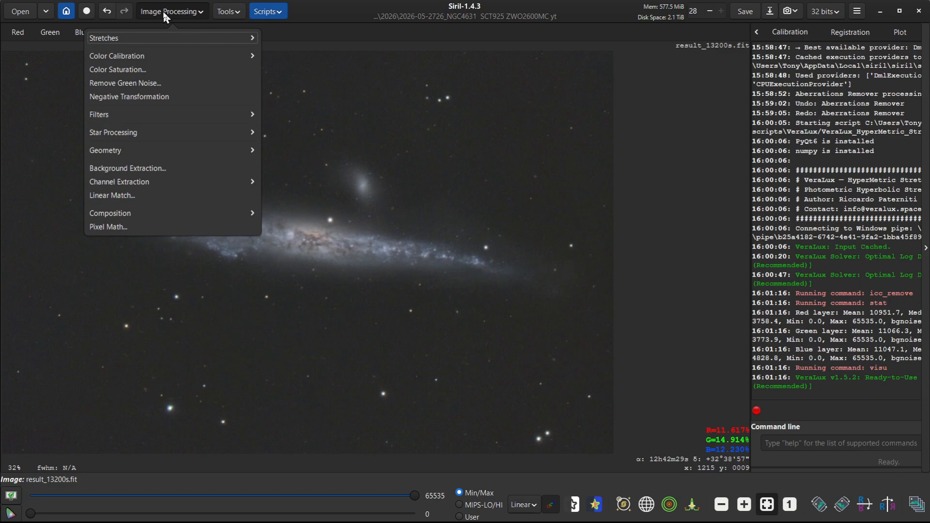
{"action": "left_click", "coordinate": [102, 40]}
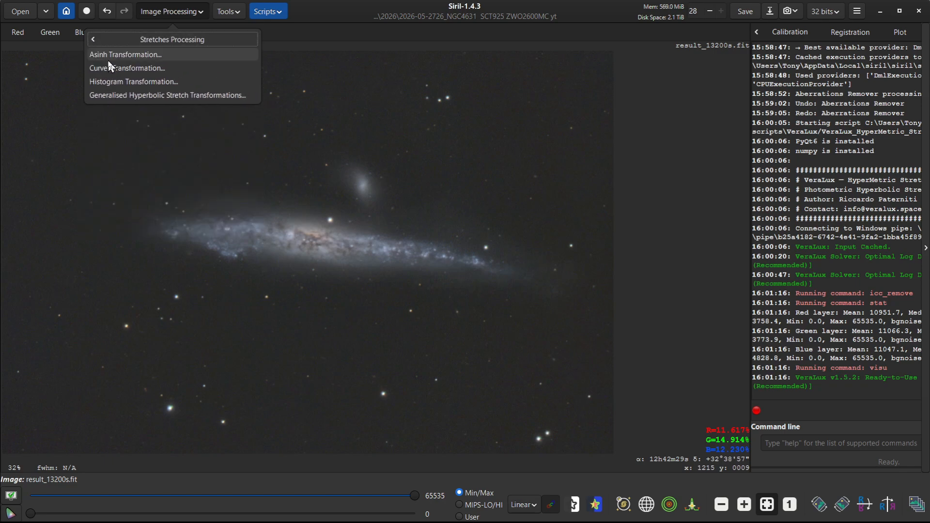
{"action": "left_click", "coordinate": [142, 68]}
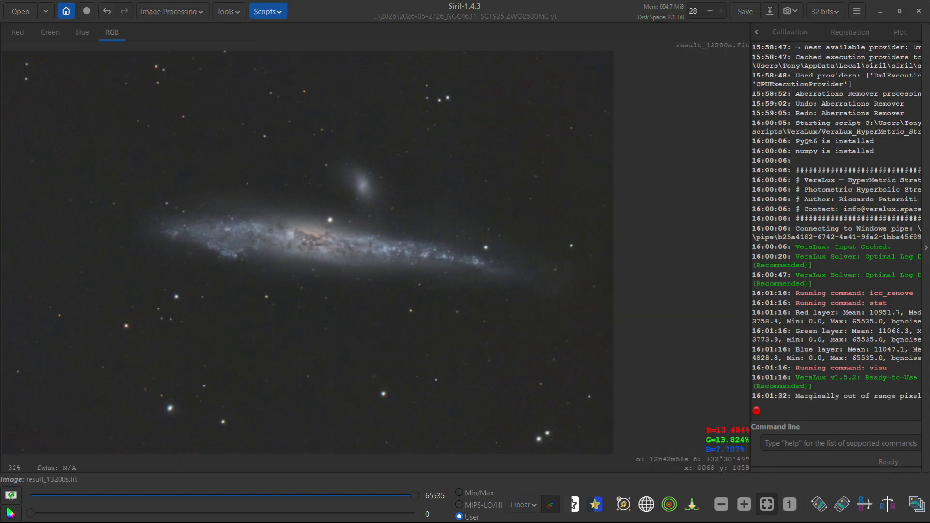
{"action": "left_click_drag", "start_coordinate": [461, 136], "coordinate": [660, 73]}
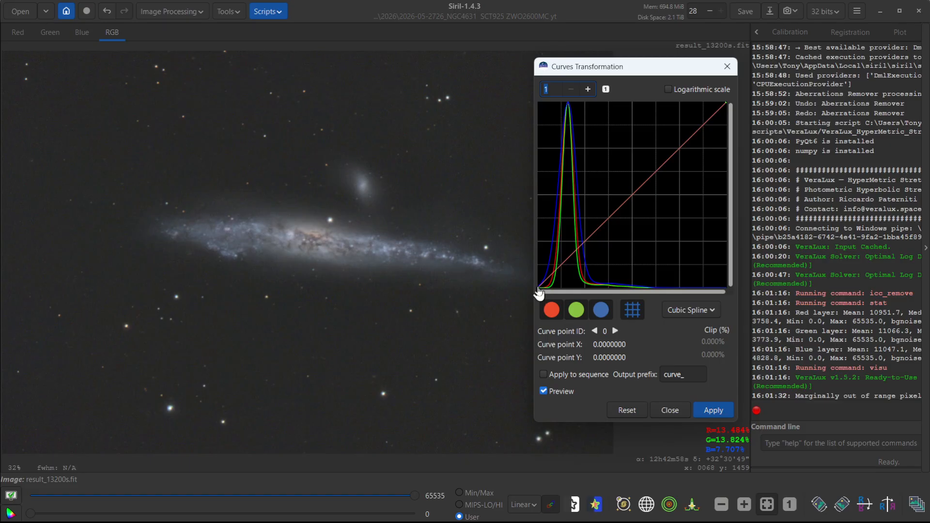
{"action": "left_click_drag", "start_coordinate": [538, 287], "coordinate": [543, 290]}
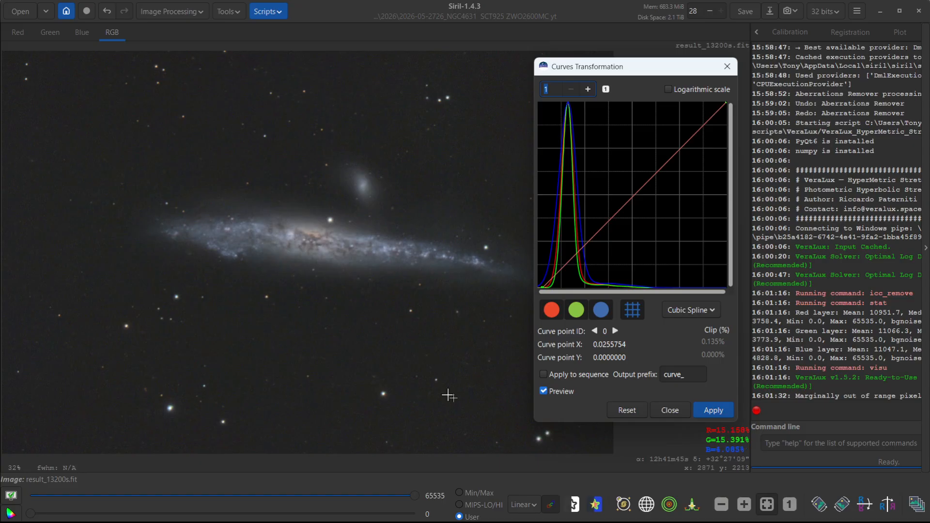
{"action": "left_click", "coordinate": [715, 412]}
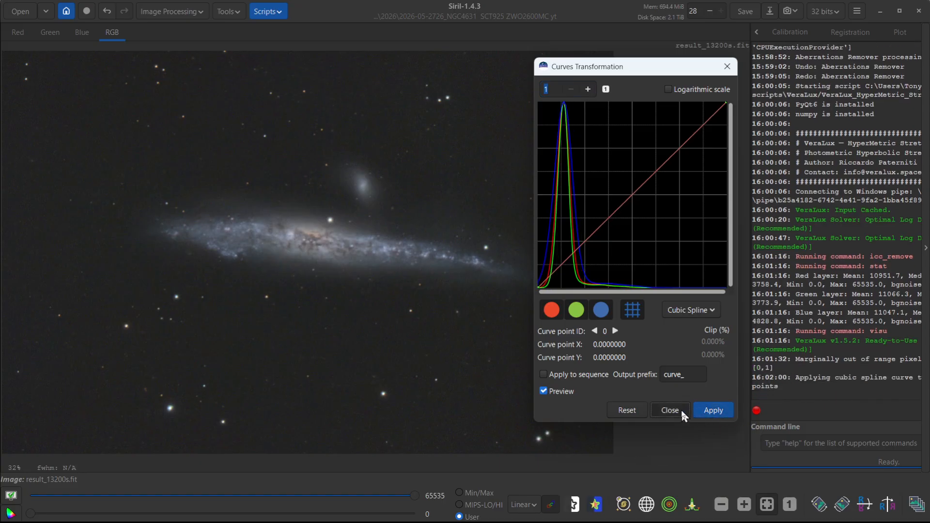
{"action": "left_click", "coordinate": [680, 410]}
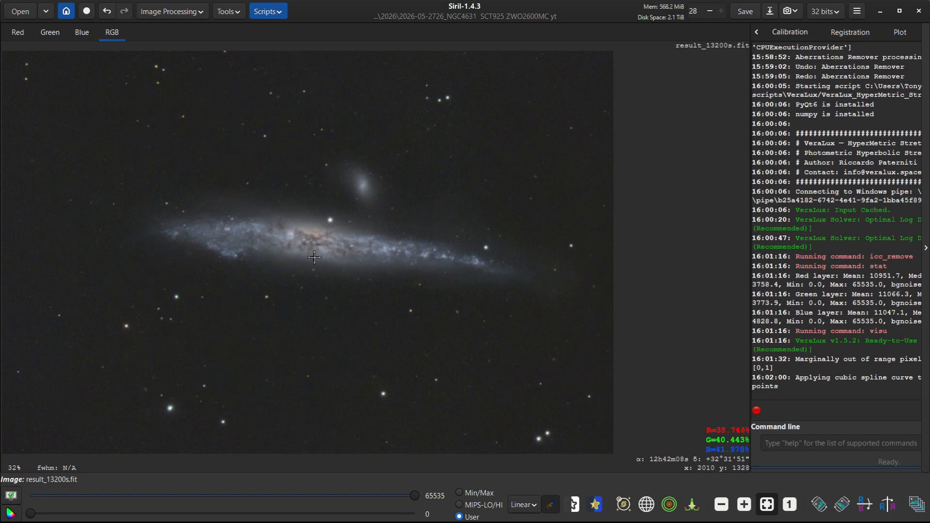
- Launch the VeraLux_Revela.py Python script on the stretched image
{"action": "scroll", "coordinate": [319, 248], "scroll_direction": "up", "scroll_amount": 1}
{"action": "scroll", "coordinate": [318, 249], "scroll_direction": "up", "scroll_amount": 1}
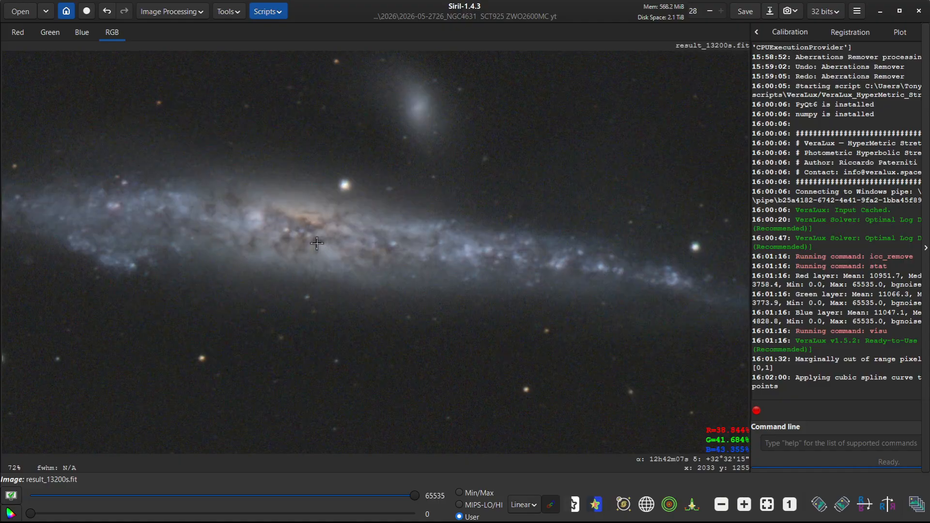
{"action": "left_click", "coordinate": [270, 13]}
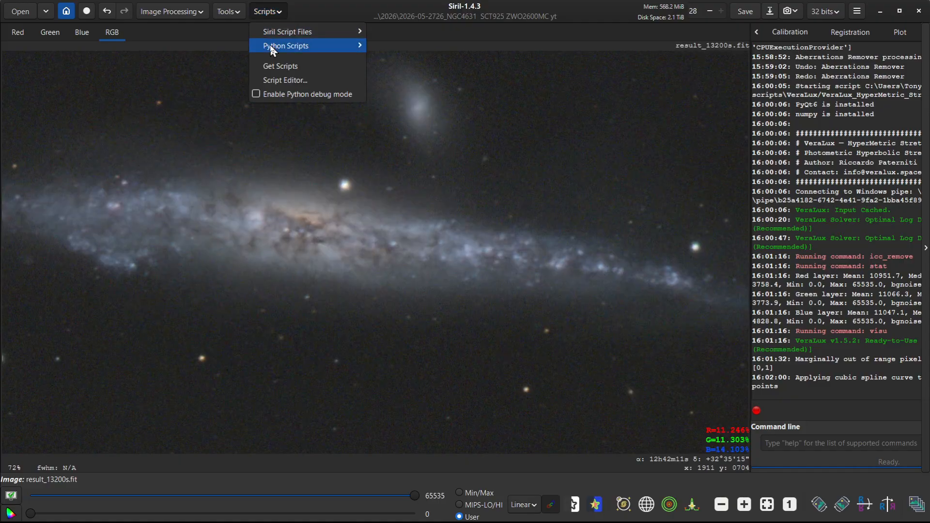
{"action": "mouse_move", "coordinate": [272, 48]}
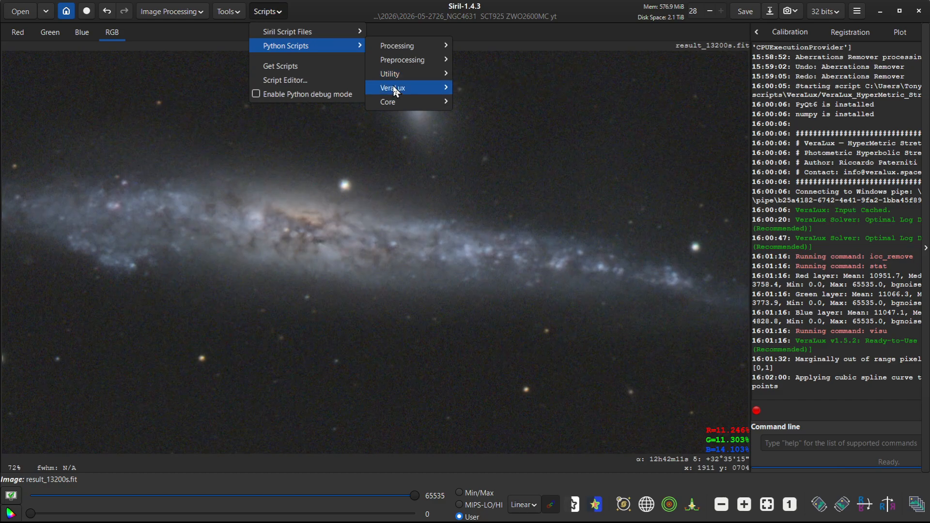
{"action": "mouse_move", "coordinate": [398, 91]}
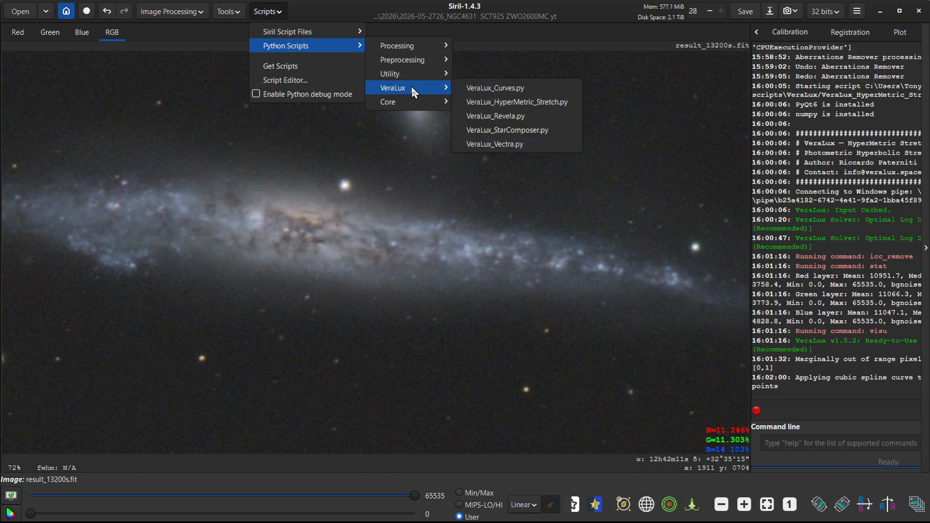
{"action": "left_click", "coordinate": [502, 116]}
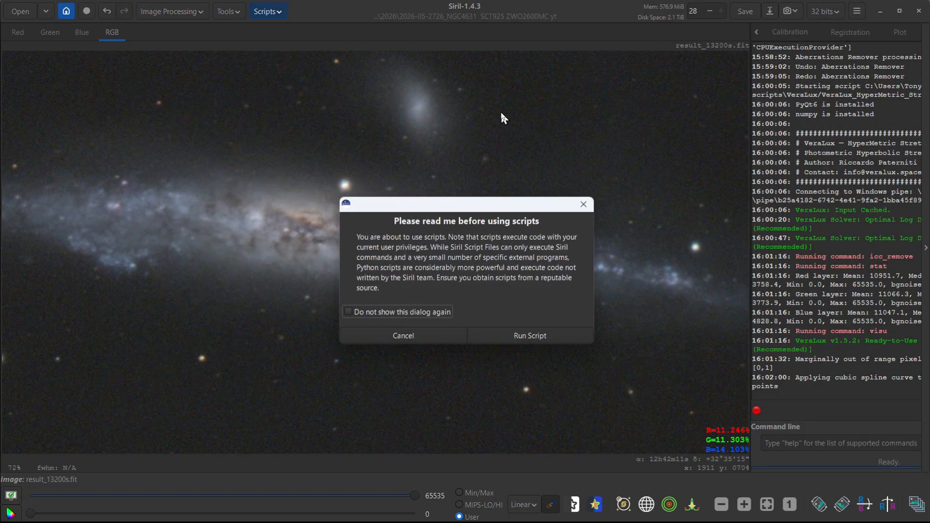
{"action": "left_click", "coordinate": [529, 334]}
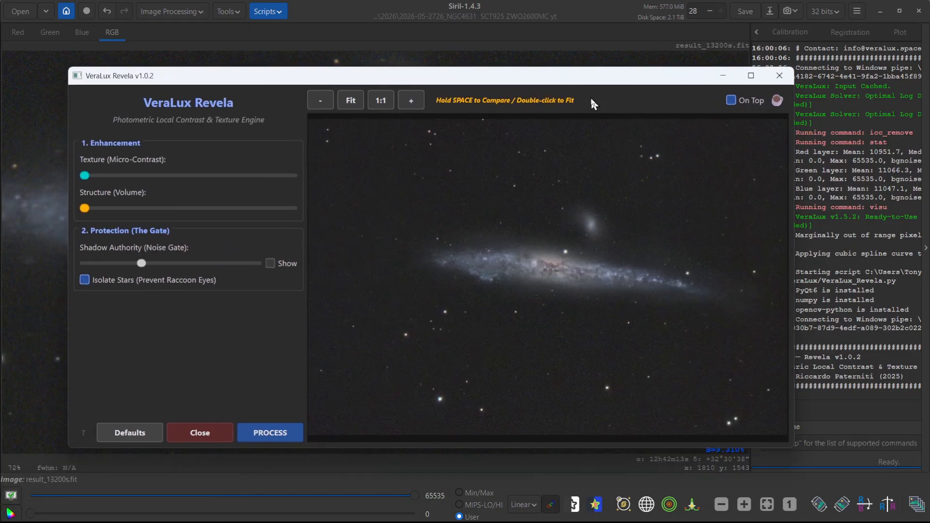
{"action": "left_click_drag", "start_coordinate": [584, 76], "coordinate": [600, 72]}
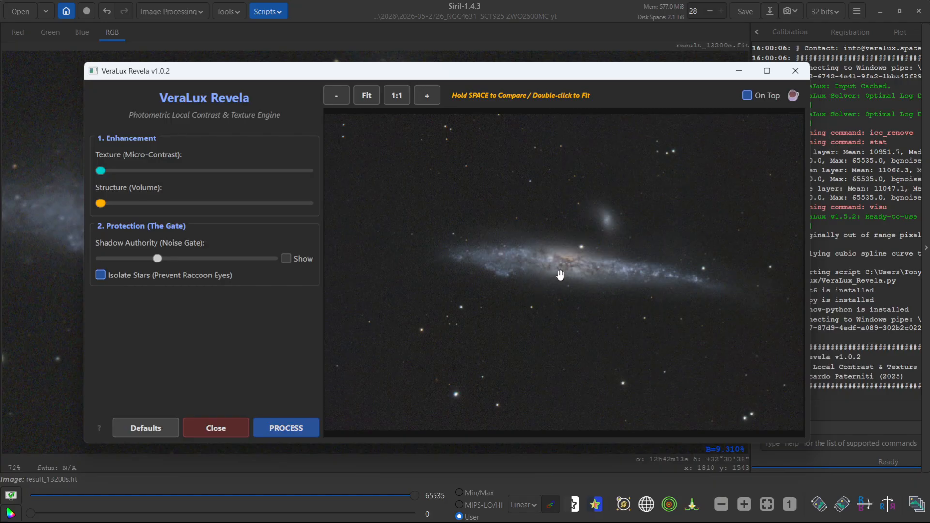
- Boost the galaxy's Texture to about one third and its Structure slightly, then process the local contrast enhancement
{"action": "scroll", "coordinate": [562, 274], "scroll_direction": "up", "scroll_amount": 3}
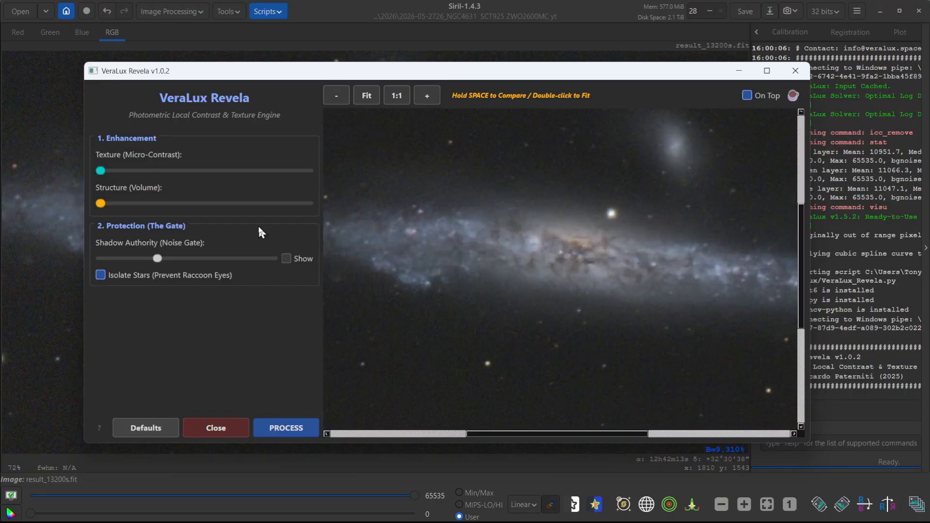
{"action": "left_click_drag", "start_coordinate": [102, 173], "coordinate": [317, 177]}
{"action": "scroll", "coordinate": [551, 348], "scroll_direction": "down", "scroll_amount": 1}
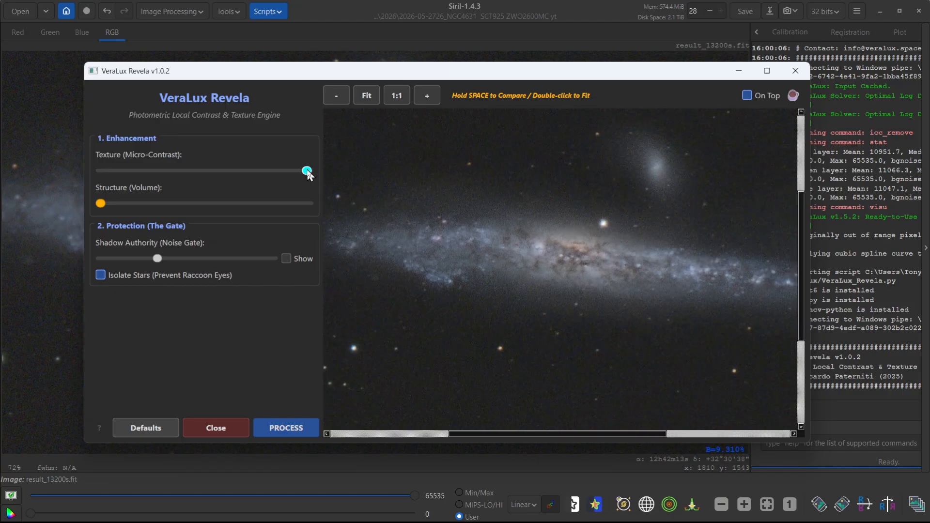
{"action": "left_click_drag", "start_coordinate": [309, 176], "coordinate": [169, 175]}
{"action": "left_click_drag", "start_coordinate": [101, 204], "coordinate": [129, 205]}
{"action": "left_click", "coordinate": [291, 428]}
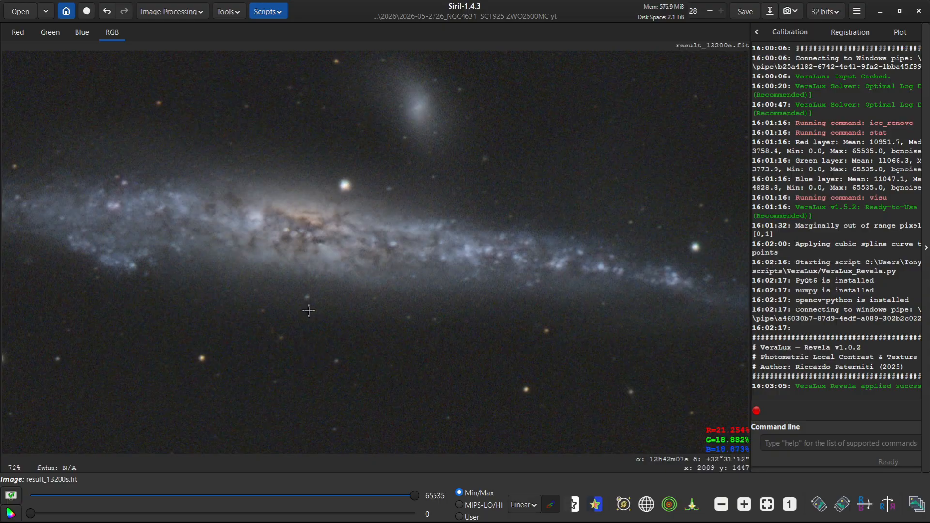
- Save the processed image as a 16-bit unsigned integer TIFF named "result_13200s sir.tif"
{"action": "scroll", "coordinate": [410, 347], "scroll_direction": "up", "scroll_amount": 3}
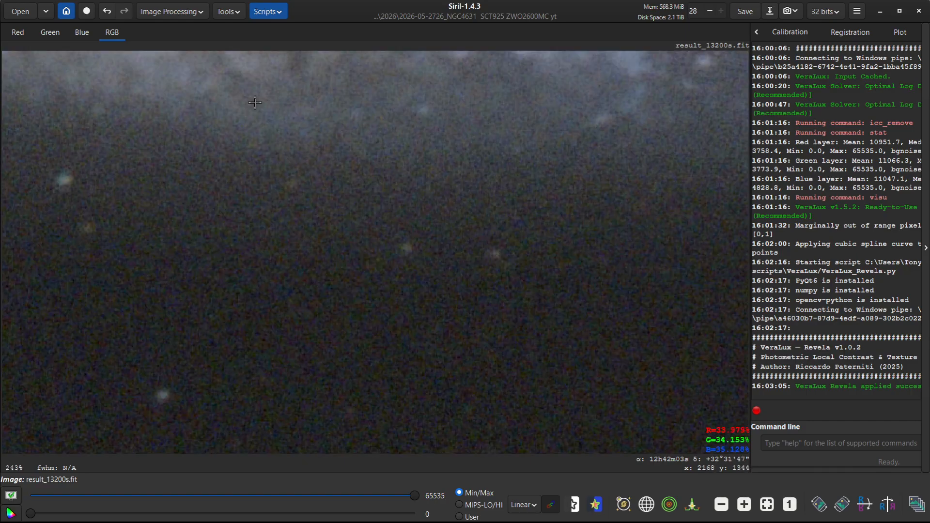
{"action": "left_click_drag", "start_coordinate": [255, 102], "coordinate": [418, 446]}
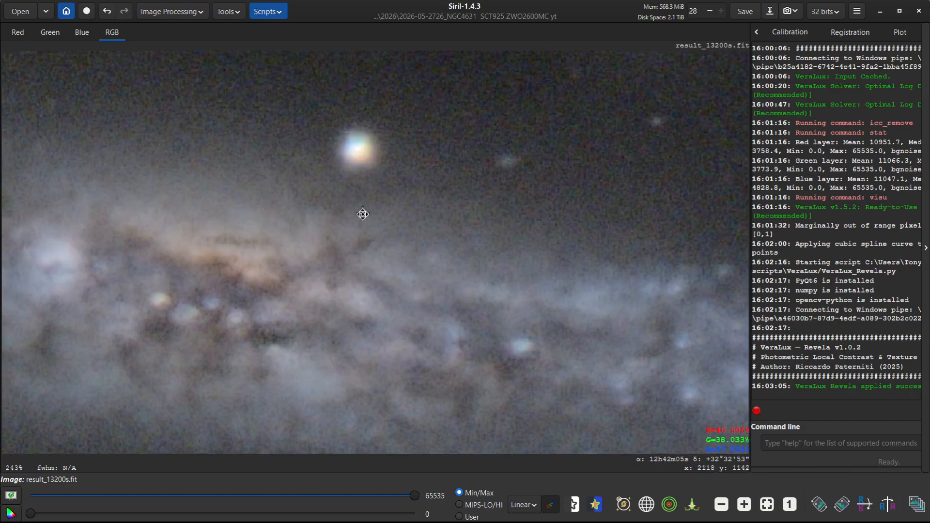
{"action": "left_click_drag", "start_coordinate": [364, 214], "coordinate": [412, 291]}
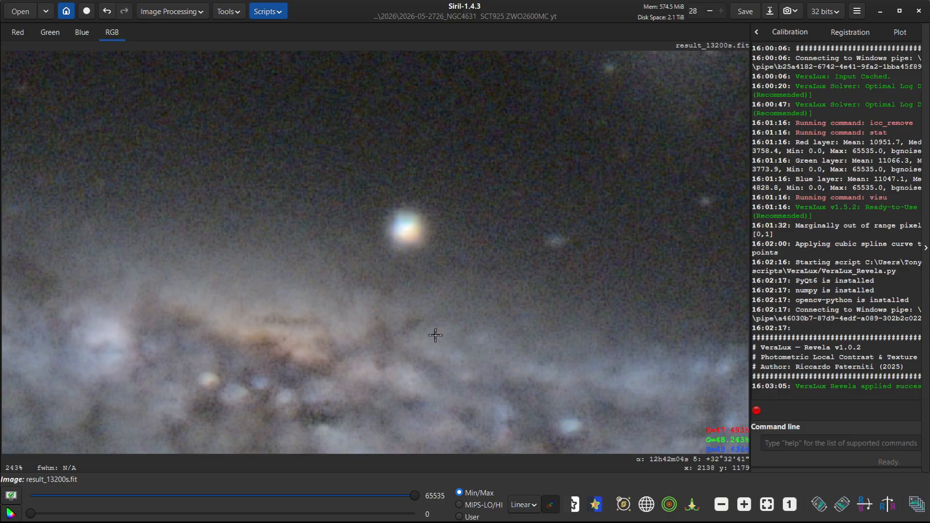
{"action": "left_click", "coordinate": [767, 505]}
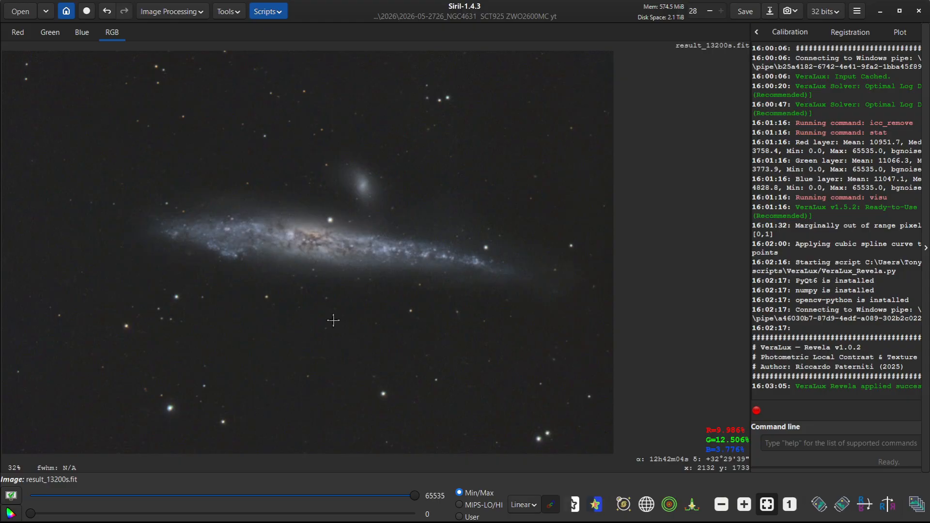
{"action": "left_click", "coordinate": [771, 11]}
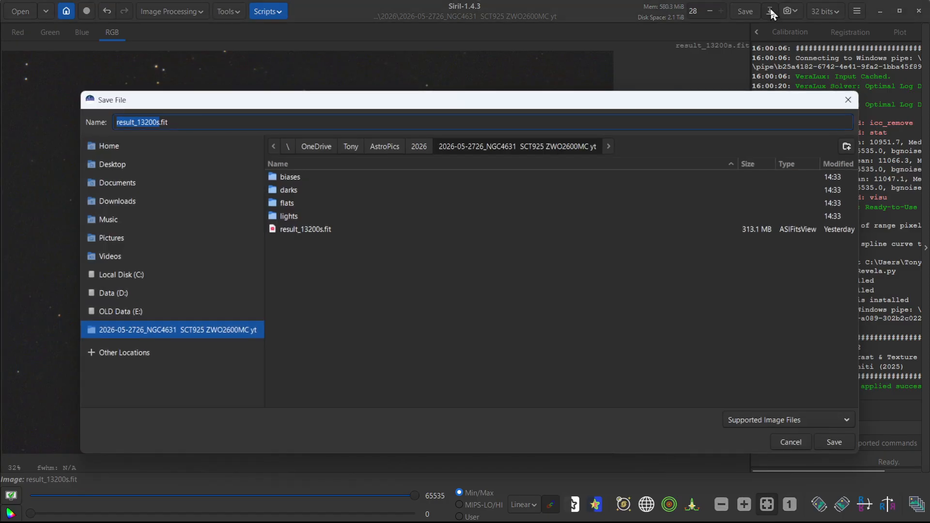
{"action": "left_click", "coordinate": [758, 419]}
{"action": "left_click", "coordinate": [744, 388]}
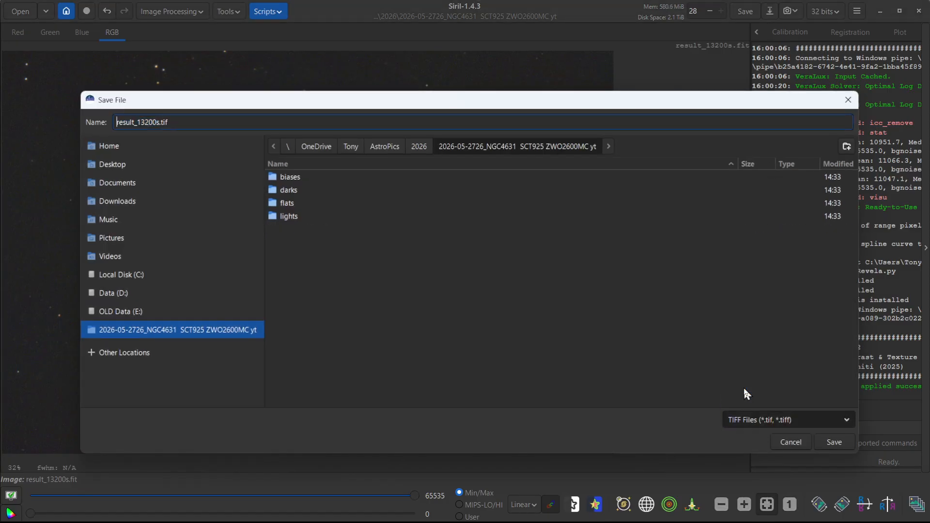
{"action": "left_click", "coordinate": [159, 122]}
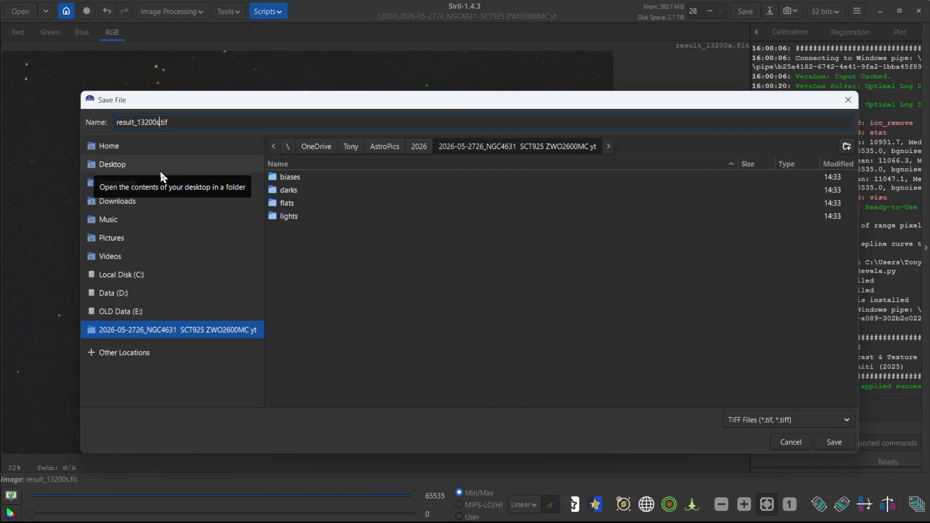
{"action": "type", "text": "sir"}
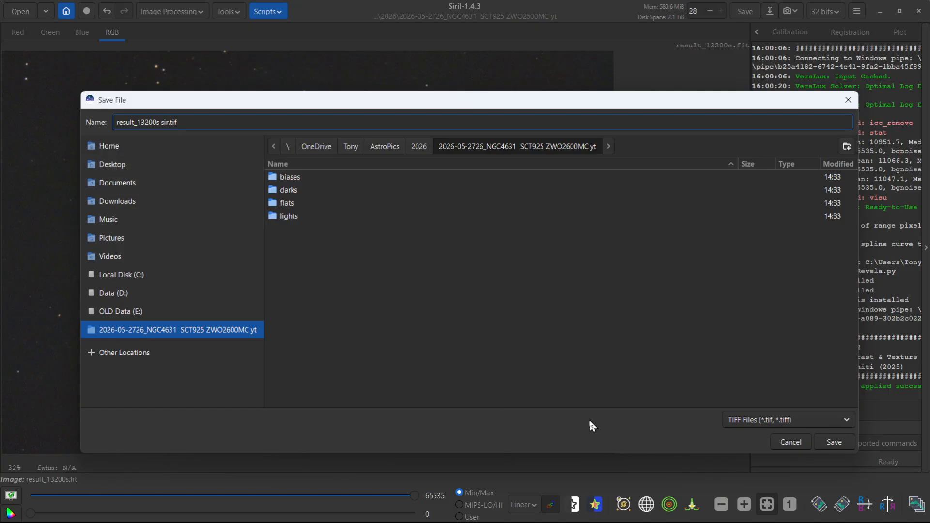
{"action": "left_click", "coordinate": [829, 441]}
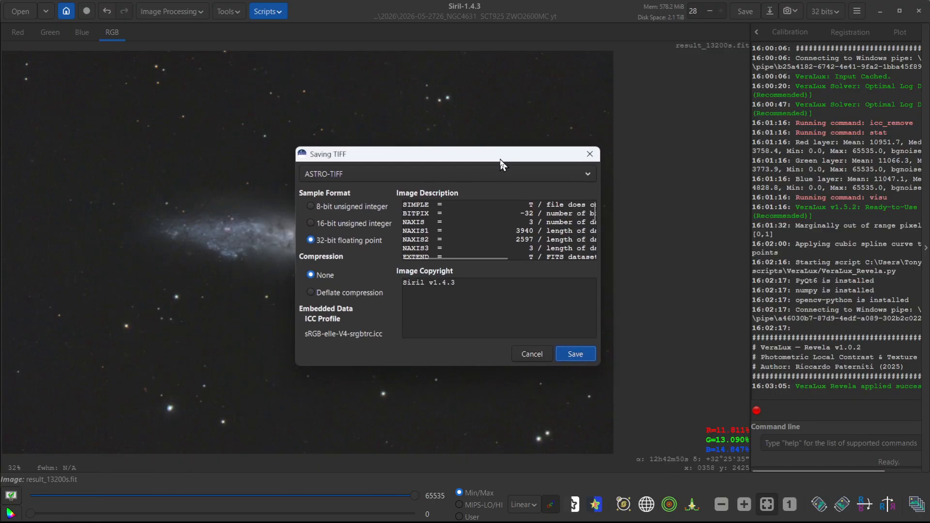
{"action": "left_click", "coordinate": [313, 224]}
{"action": "left_click", "coordinate": [575, 354]}
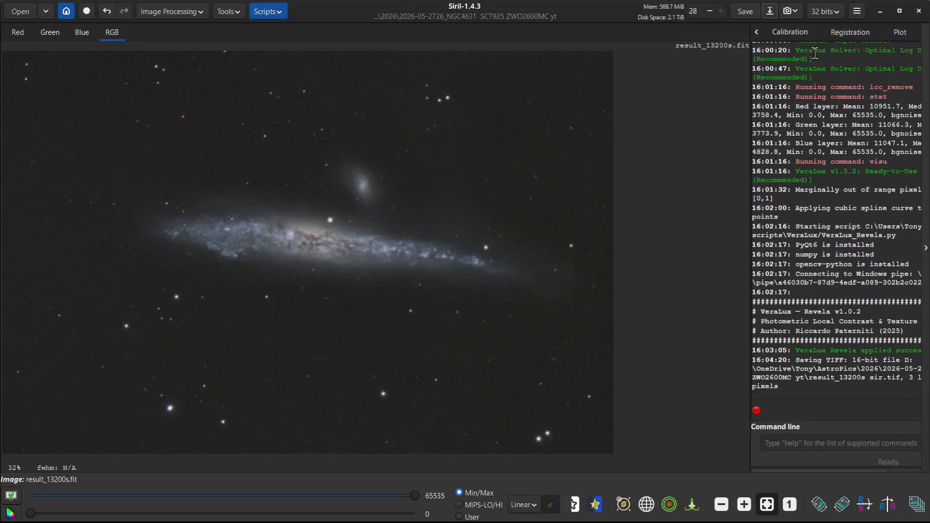
- Switch to Photoshop, open "result_13200s sir.tif" there and duplicate its Background layer twice
{"action": "left_click", "coordinate": [881, 12]}
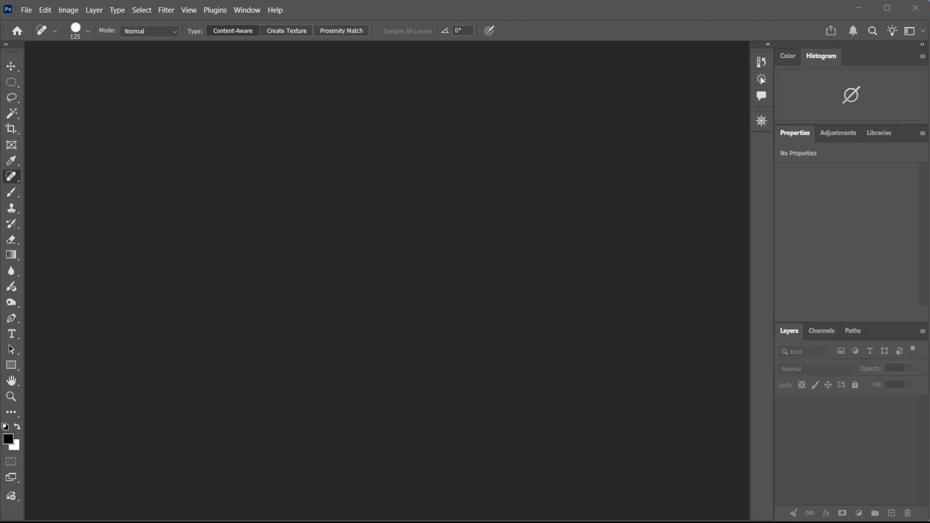
{"action": "left_click_drag", "start_coordinate": [163, 394], "coordinate": [358, 214]}
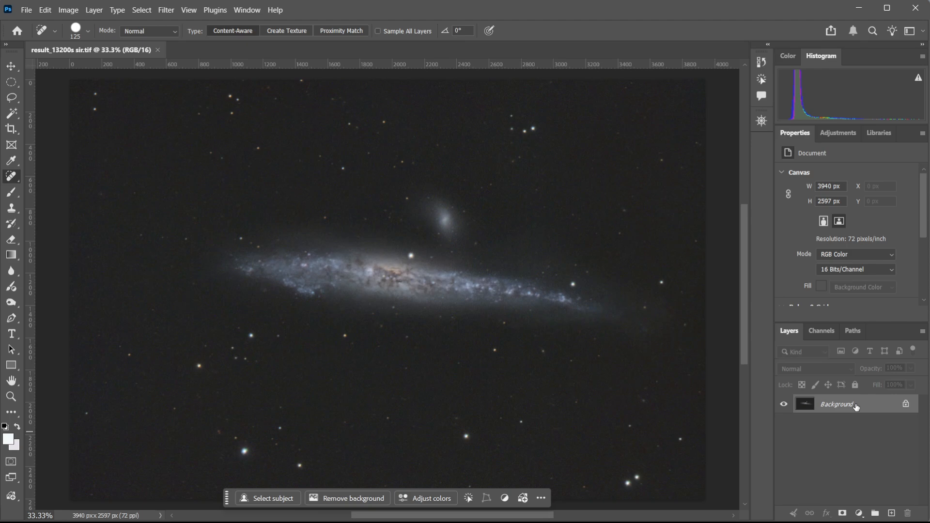
{"action": "key", "text": "ctrl+j"}
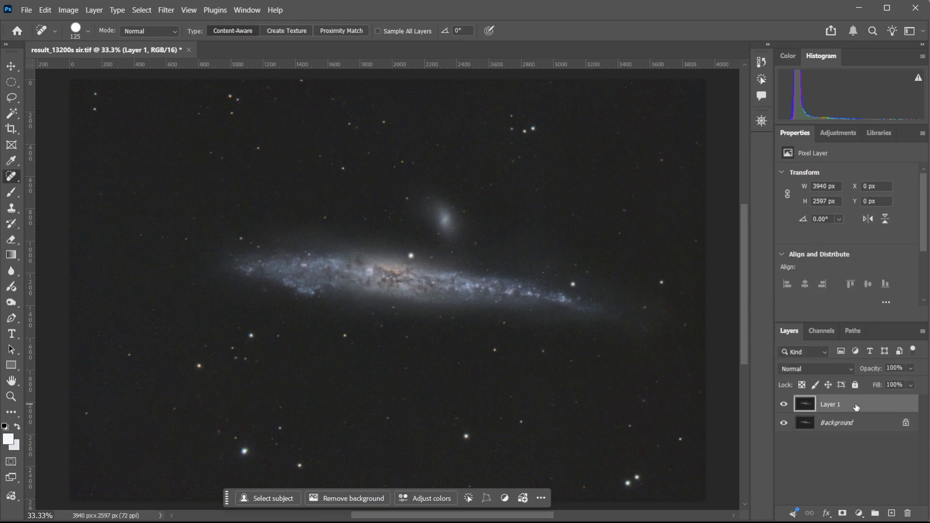
{"action": "key", "text": "ctrl+j"}
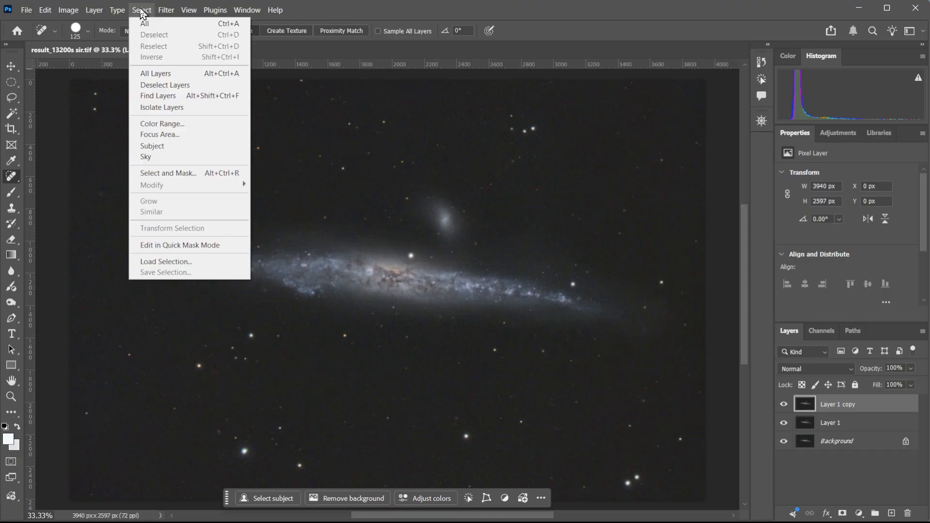
- Use Select and Mask to brush over the bright star below the galaxy's left end, outputting it to a new layer with layer mask
{"action": "left_click", "coordinate": [153, 173]}
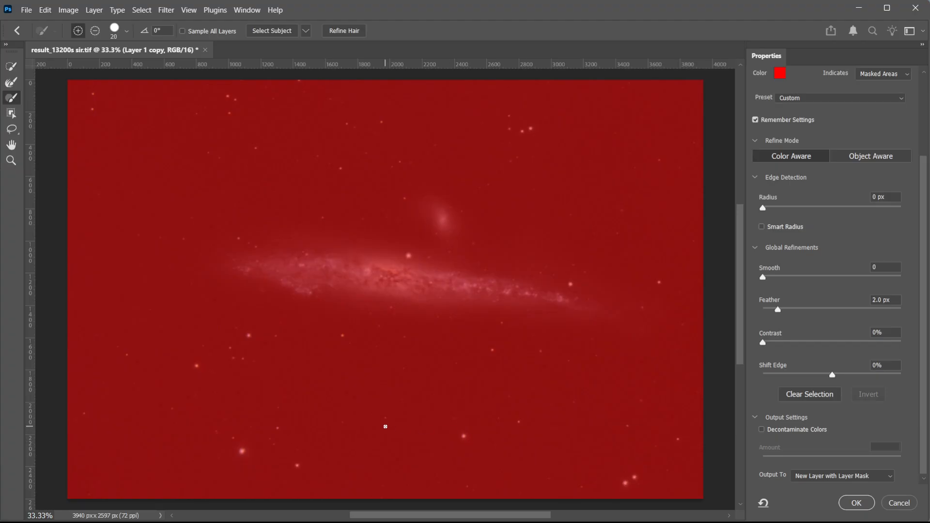
{"action": "left_click", "coordinate": [10, 99]}
{"action": "key", "text": "bracketright"}
{"action": "key", "text": "bracketright"}
{"action": "key", "text": "bracketright"}
{"action": "key", "text": "bracketright"}
{"action": "key", "text": "bracketright"}
{"action": "key", "text": "bracketright"}
{"action": "key", "text": "bracketright"}
{"action": "key", "text": "bracketleft"}
{"action": "key", "text": "bracketleft"}
{"action": "key", "text": "bracketleft"}
{"action": "key", "text": "bracketleft"}
{"action": "key", "text": "bracketleft"}
{"action": "key", "text": "bracketleft"}
{"action": "left_click_drag", "start_coordinate": [244, 453], "coordinate": [241, 450]}
{"action": "key", "text": "bracketleft"}
{"action": "left_click", "coordinate": [857, 504]}
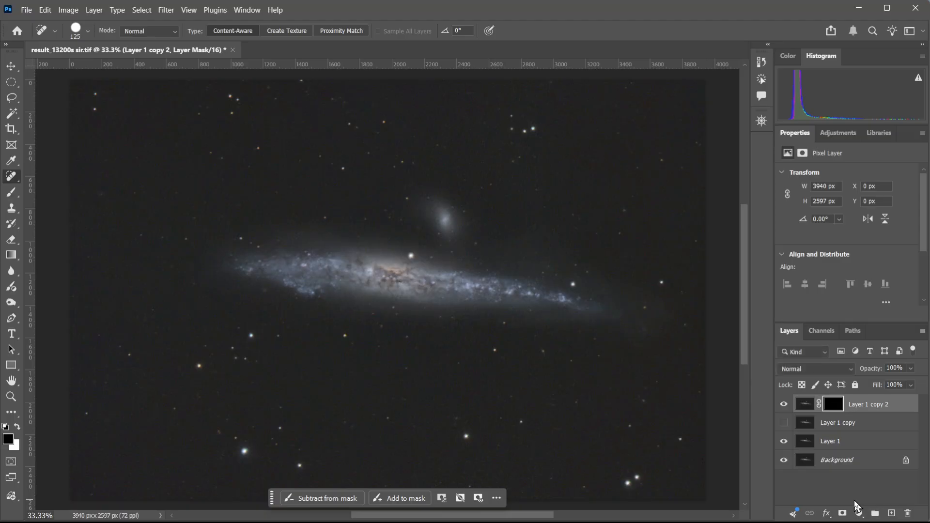
- Make Layer 1 copy visible and display Layer 1 copy 2's layer mask as a red overlay with white as foreground colour
{"action": "left_click", "coordinate": [784, 423]}
{"action": "left_click", "coordinate": [837, 406]}
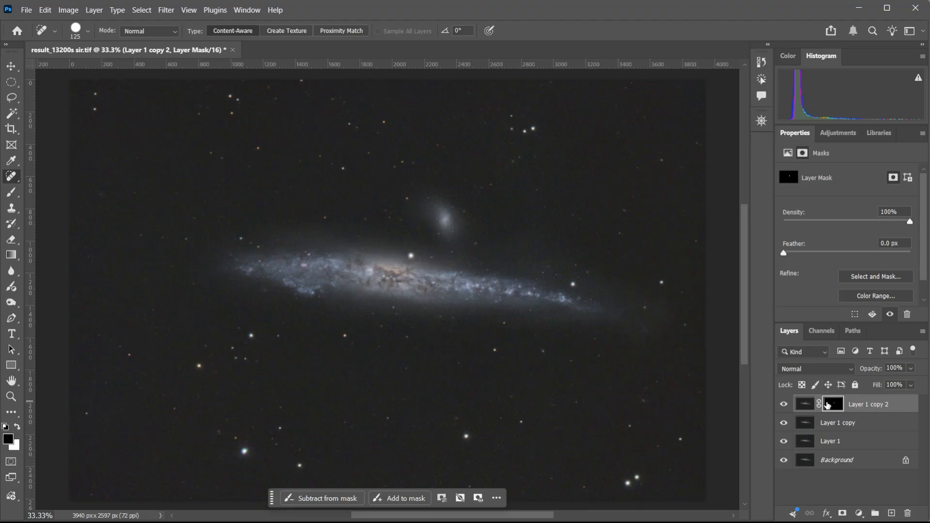
{"action": "key", "text": "backslash"}
{"action": "key", "text": "x"}
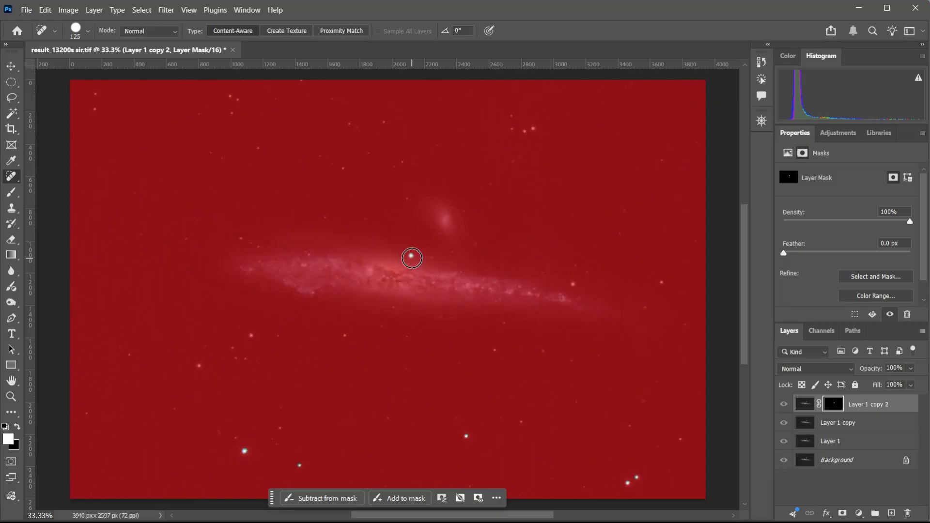
- Select the Spot Healing Brush on Layer 1 copy and adjust its size to 125 around the bright star above the galaxy's core
{"action": "left_click", "coordinate": [830, 425]}
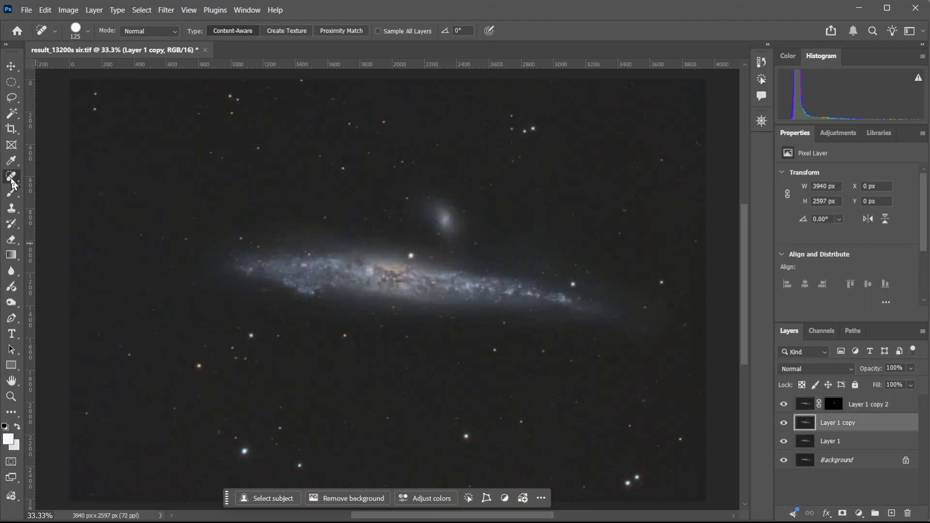
{"action": "right_click", "coordinate": [11, 178]}
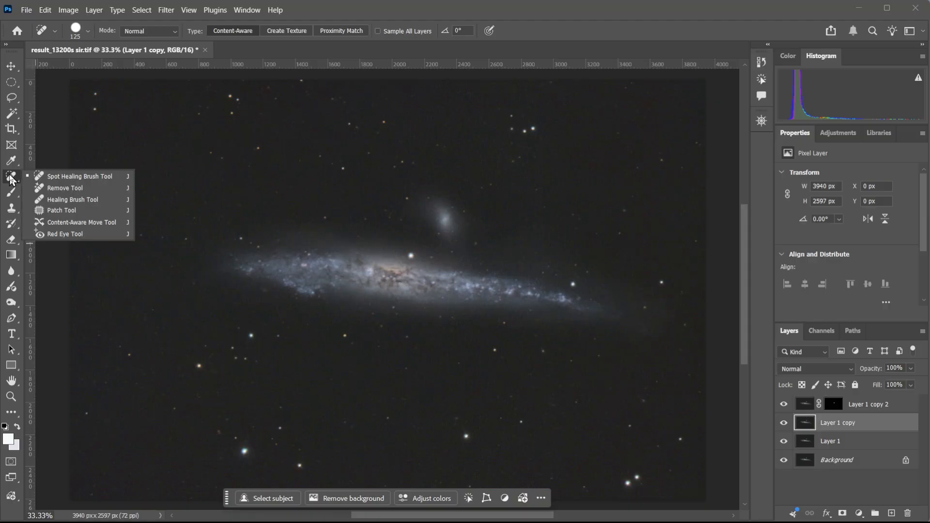
{"action": "left_click", "coordinate": [73, 177]}
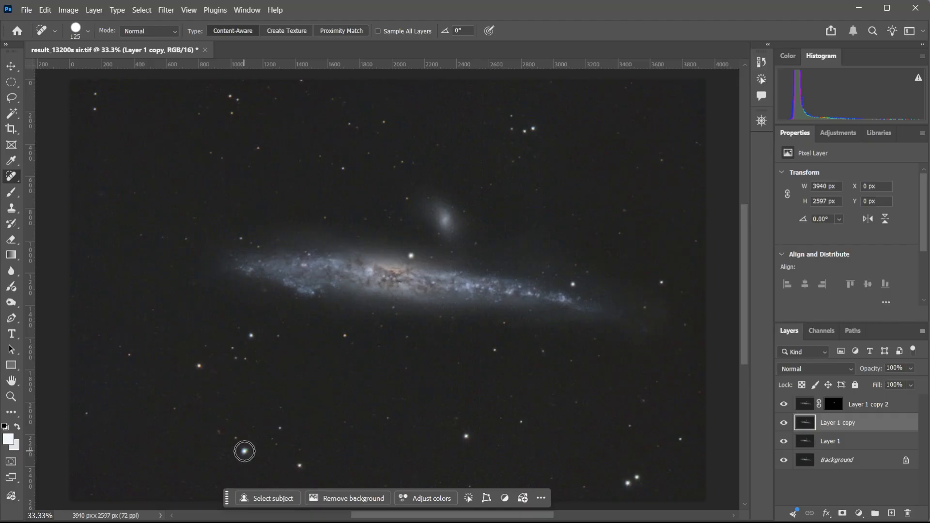
{"action": "key", "text": "bracketleft"}
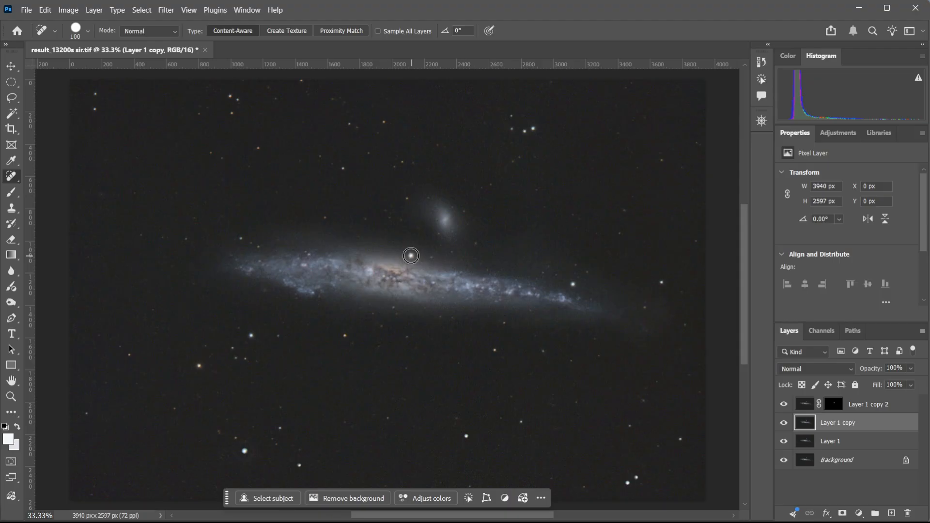
{"action": "key", "text": "bracketleft"}
{"action": "key", "text": "bracketright"}
{"action": "key", "text": "bracketright"}
- Apply a Gaussian Blur with a 5.0-pixel radius to the layer mask of Layer 1 copy 2
{"action": "left_click", "coordinate": [835, 407]}
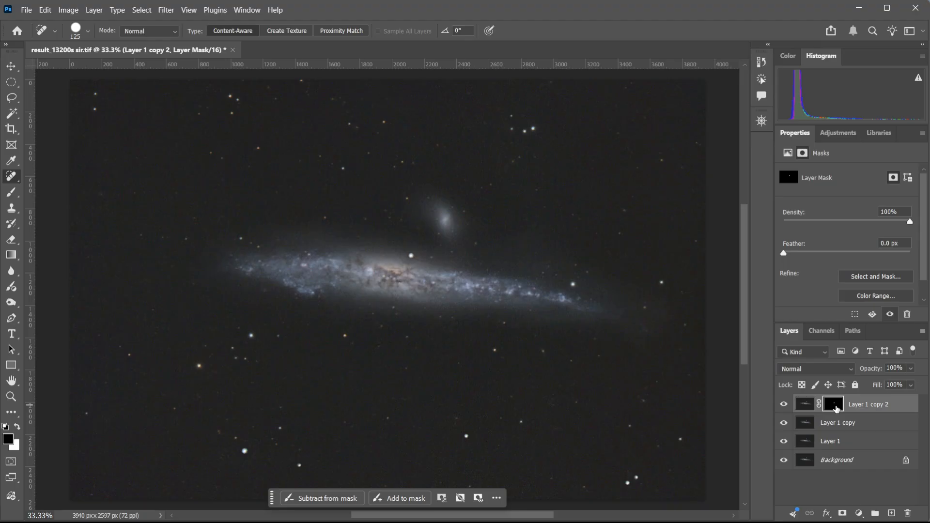
{"action": "left_click", "coordinate": [166, 10]}
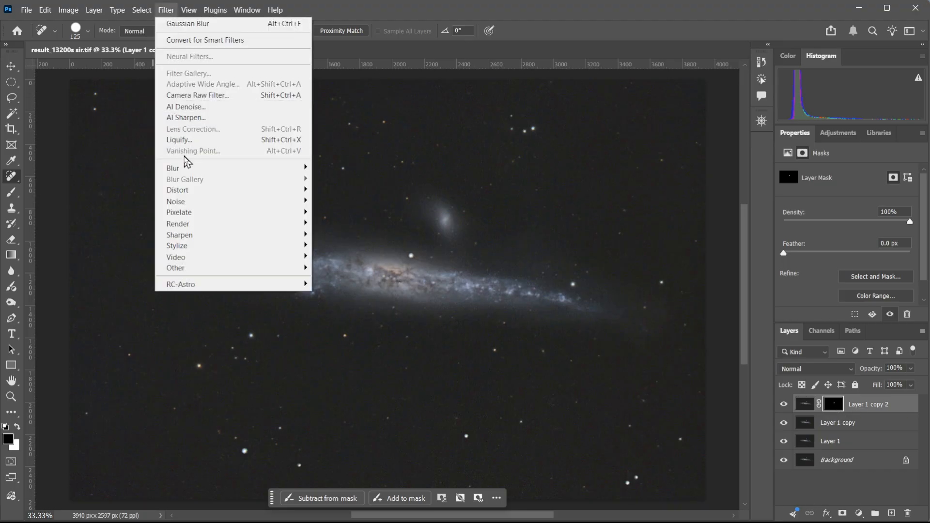
{"action": "mouse_move", "coordinate": [188, 173]}
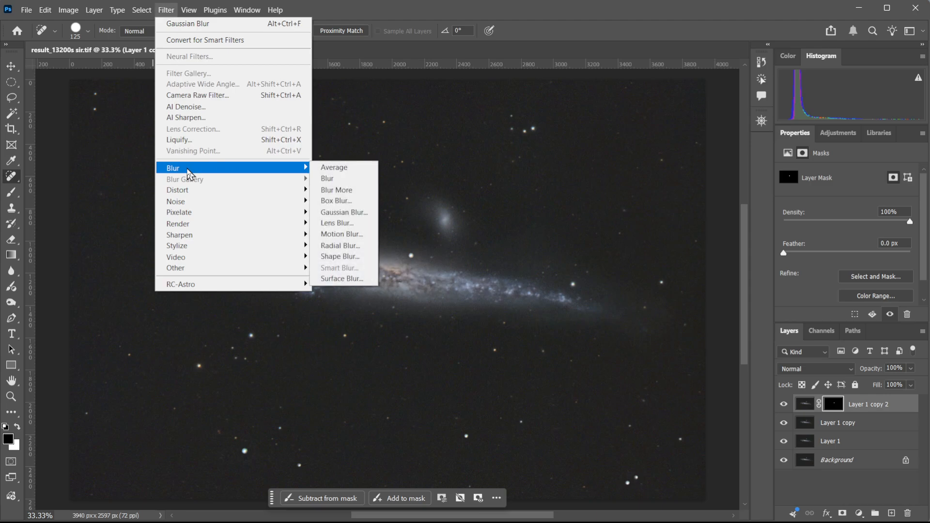
{"action": "left_click", "coordinate": [328, 213]}
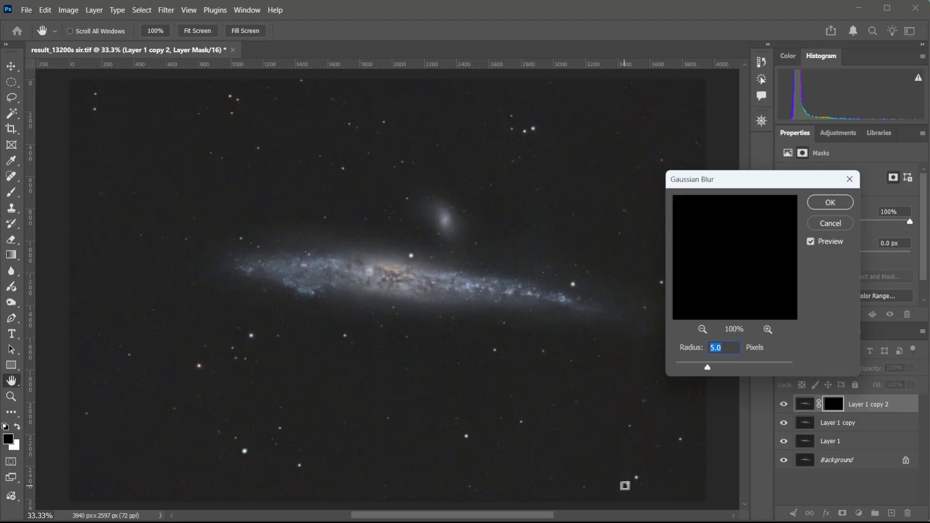
{"action": "left_click", "coordinate": [830, 203]}
{"action": "key", "text": "j"}
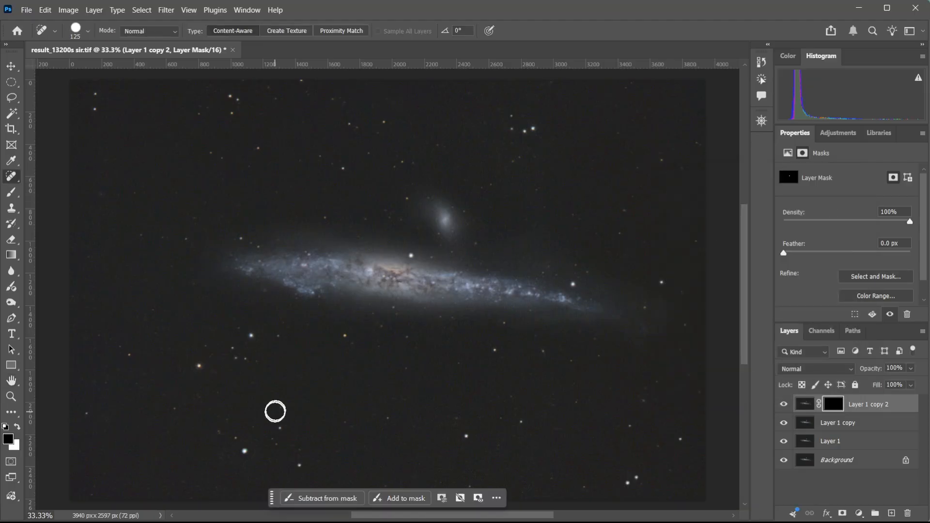
- Examine up close how the bright star above the galaxy's core blends into its surroundings
{"action": "scroll", "coordinate": [411, 256], "scroll_direction": "up", "scroll_amount": 2}
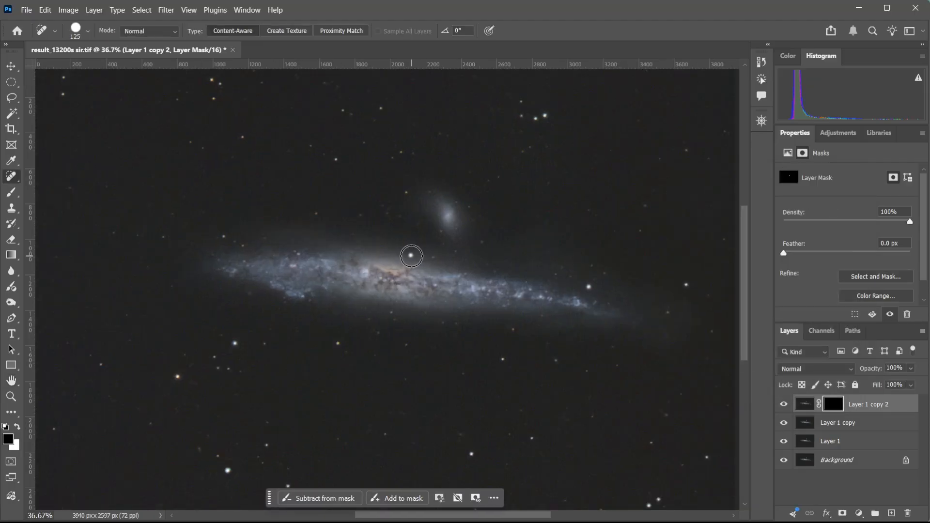
{"action": "scroll", "coordinate": [411, 256], "scroll_direction": "up", "scroll_amount": 5}
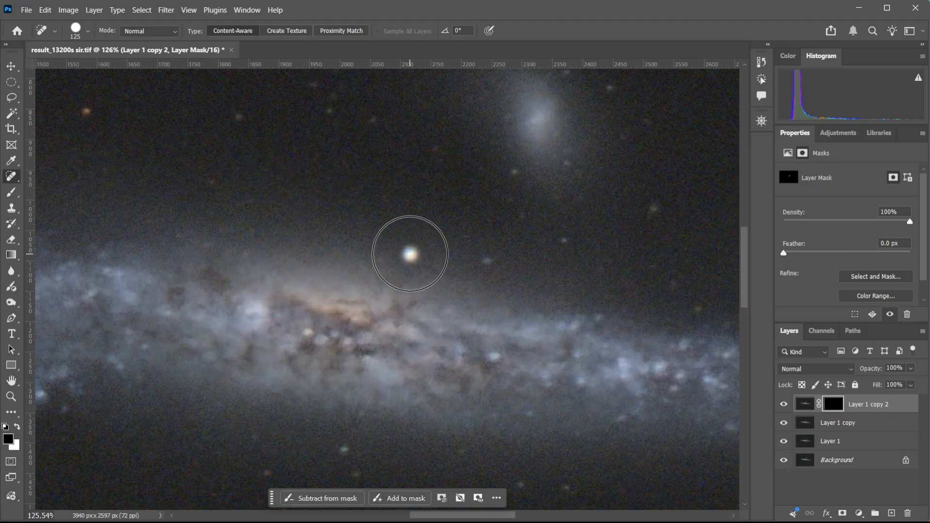
{"action": "scroll", "coordinate": [410, 254], "scroll_direction": "down", "scroll_amount": 3}
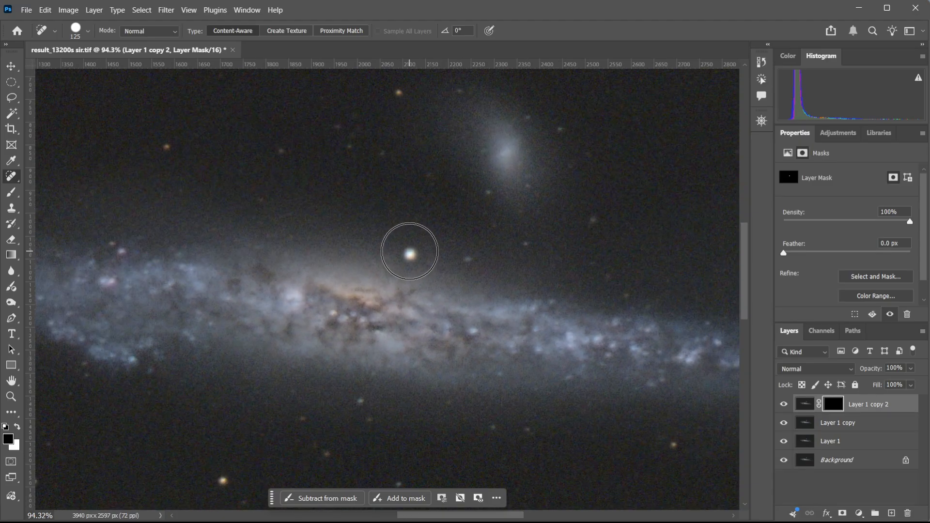
{"action": "scroll", "coordinate": [410, 252], "scroll_direction": "down", "scroll_amount": 5}
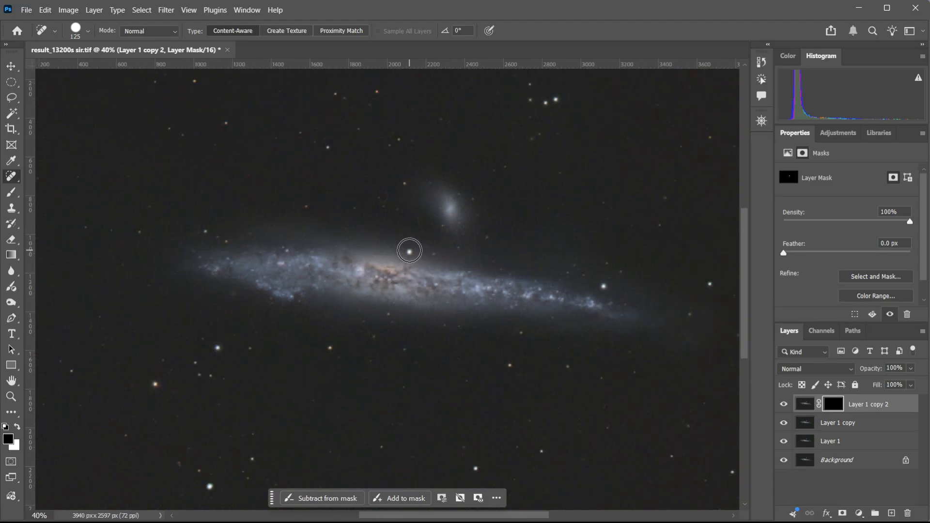
{"action": "scroll", "coordinate": [410, 252], "scroll_direction": "down", "scroll_amount": 2}
{"action": "scroll", "coordinate": [410, 251], "scroll_direction": "down", "scroll_amount": 1}
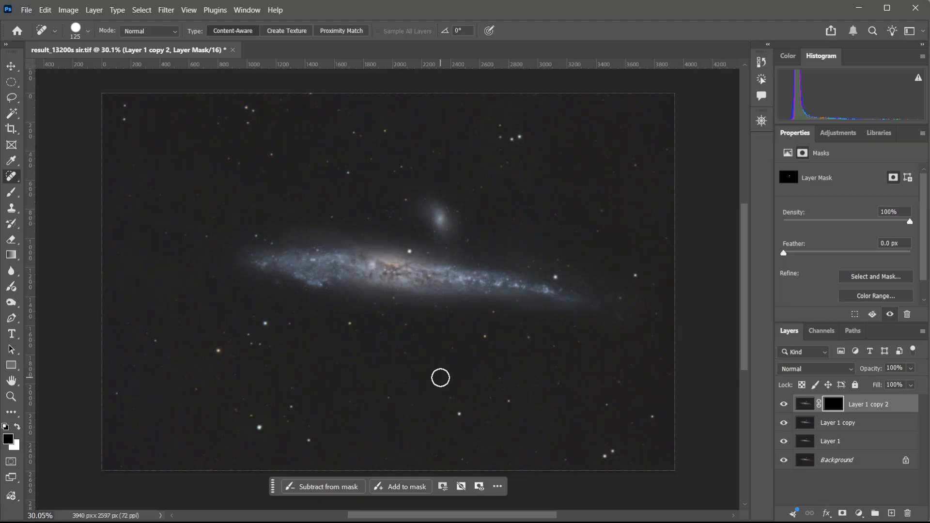
- Target the image of Layer 1 copy 2 instead of its mask and flatten all layers into a single Background
{"action": "key", "text": "ctrl+2"}
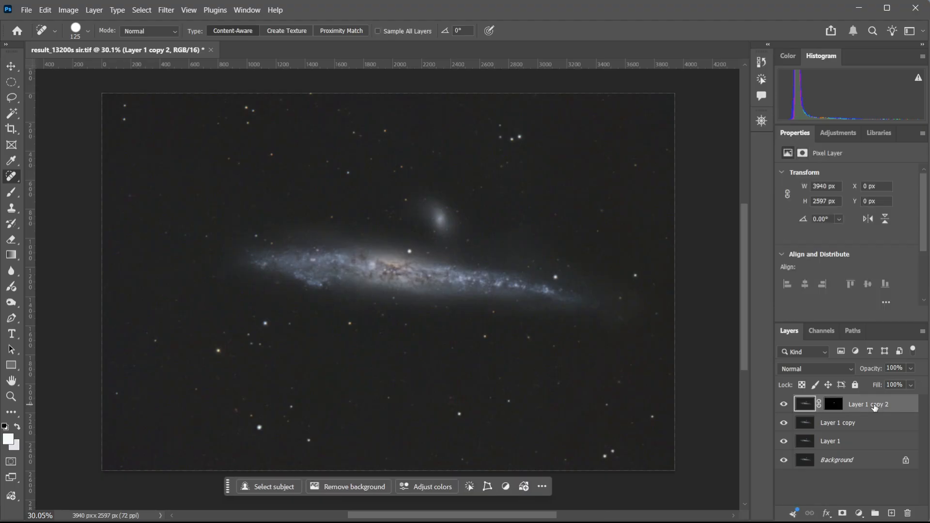
{"action": "left_click", "coordinate": [94, 10]}
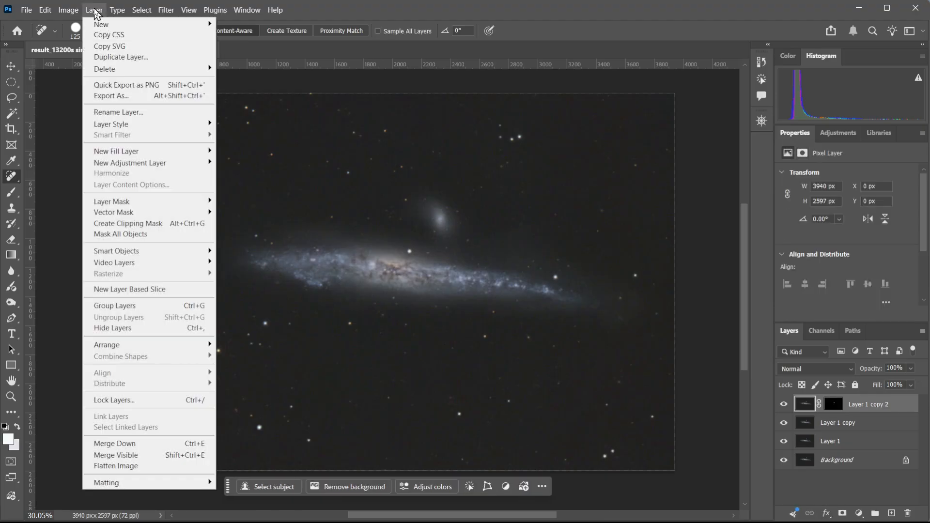
{"action": "left_click", "coordinate": [115, 466]}
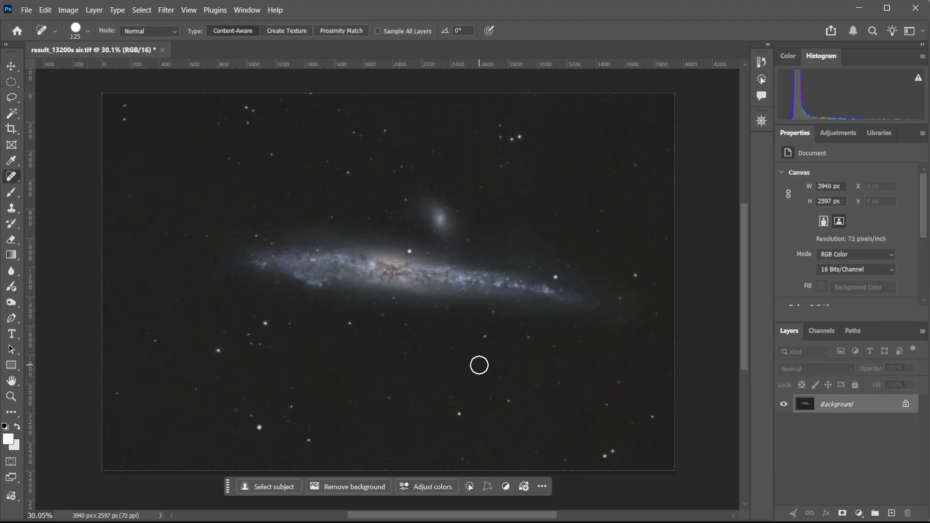